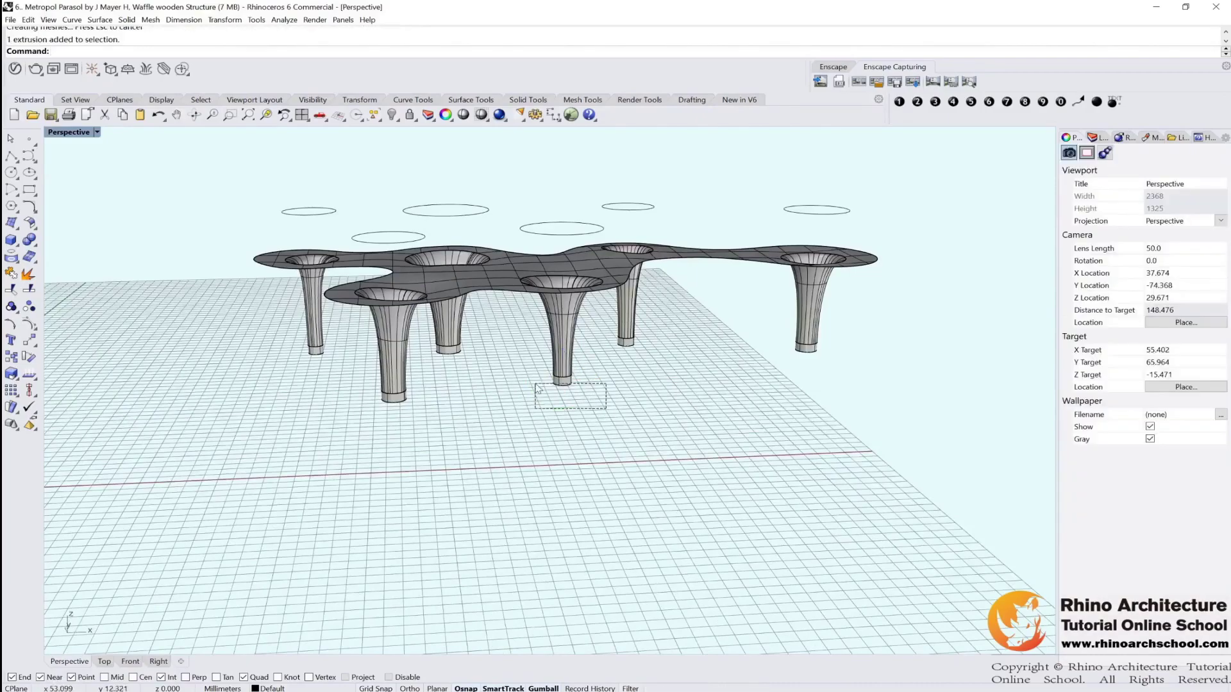
Delete the short extruded base pieces at the feet of the columns.
{"action": "key", "text": "Delete"}
{"action": "left_click_drag", "start_coordinate": [619, 351], "coordinate": [617, 349]}
{"action": "key", "text": "Delete"}
{"action": "left_click_drag", "start_coordinate": [815, 379], "coordinate": [777, 346]}
{"action": "key", "text": "Delete"}
{"action": "left_click_drag", "start_coordinate": [410, 443], "coordinate": [369, 399]}
{"action": "key", "text": "Delete"}
{"action": "left_click_drag", "start_coordinate": [470, 370], "coordinate": [432, 353]}
{"action": "key", "text": "Delete"}
{"action": "left_click_drag", "start_coordinate": [305, 357], "coordinate": [302, 353]}
Delete the construction circles floating above the canopy surface.
{"action": "right_click_drag", "start_coordinate": [474, 347], "coordinate": [492, 359]}
{"action": "left_click", "coordinate": [492, 359]}
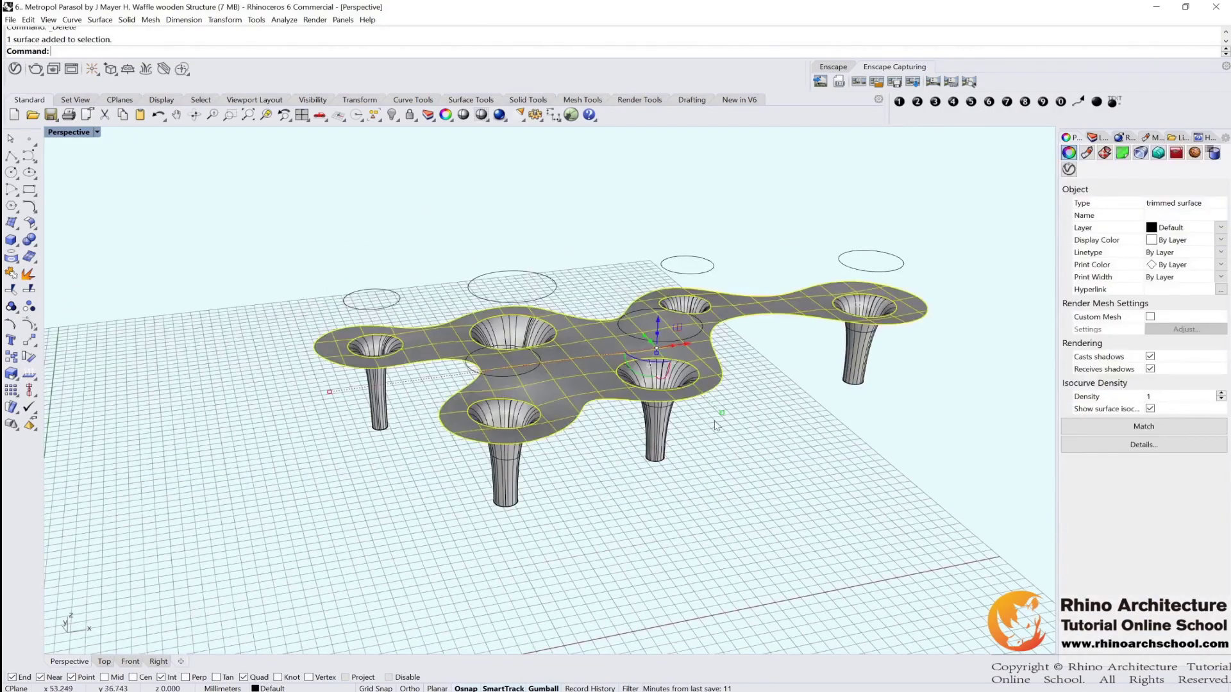
{"action": "right_click_drag", "start_coordinate": [755, 426], "coordinate": [723, 405]}
{"action": "scroll", "coordinate": [590, 331], "scroll_direction": "up", "scroll_amount": 5}
{"action": "right_click_drag", "start_coordinate": [479, 338], "coordinate": [457, 297]}
{"action": "left_click_drag", "start_coordinate": [248, 239], "coordinate": [1012, 305]}
{"action": "key", "text": "Delete"}
Mirror the canopy surface upward in the Right view across a horizontal plane just above it, keeping the original.
{"action": "right_click_drag", "start_coordinate": [988, 319], "coordinate": [611, 413]}
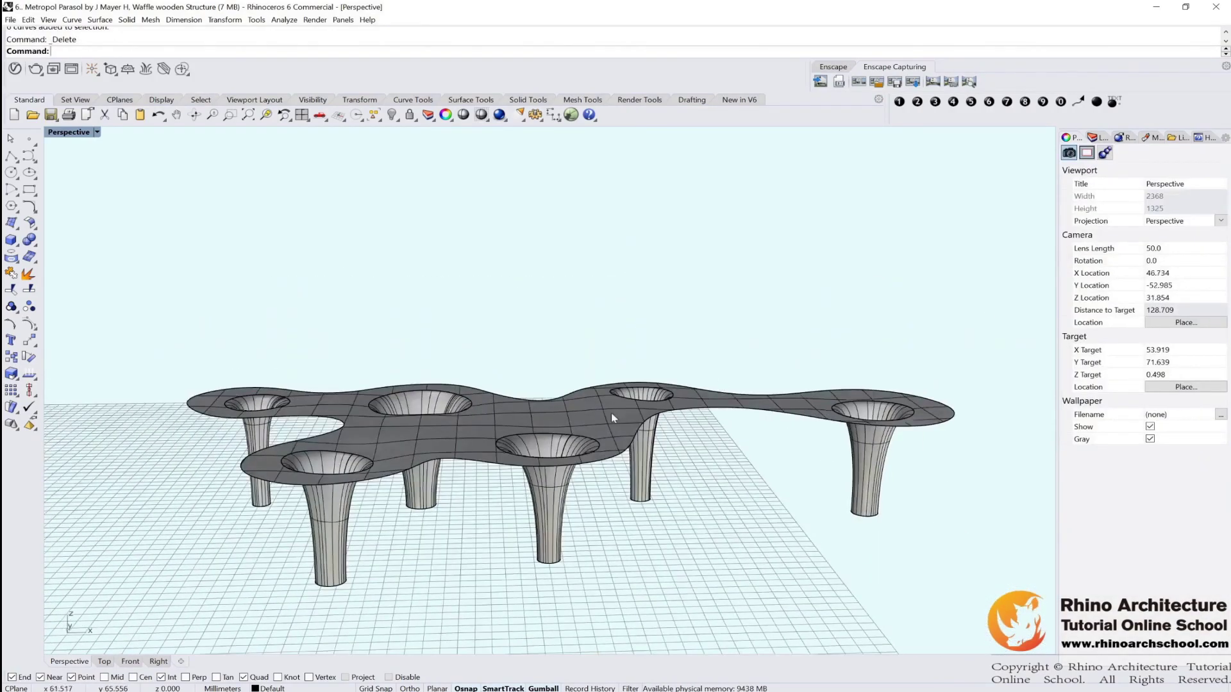
{"action": "left_click", "coordinate": [610, 413]}
{"action": "double_click", "coordinate": [72, 133]}
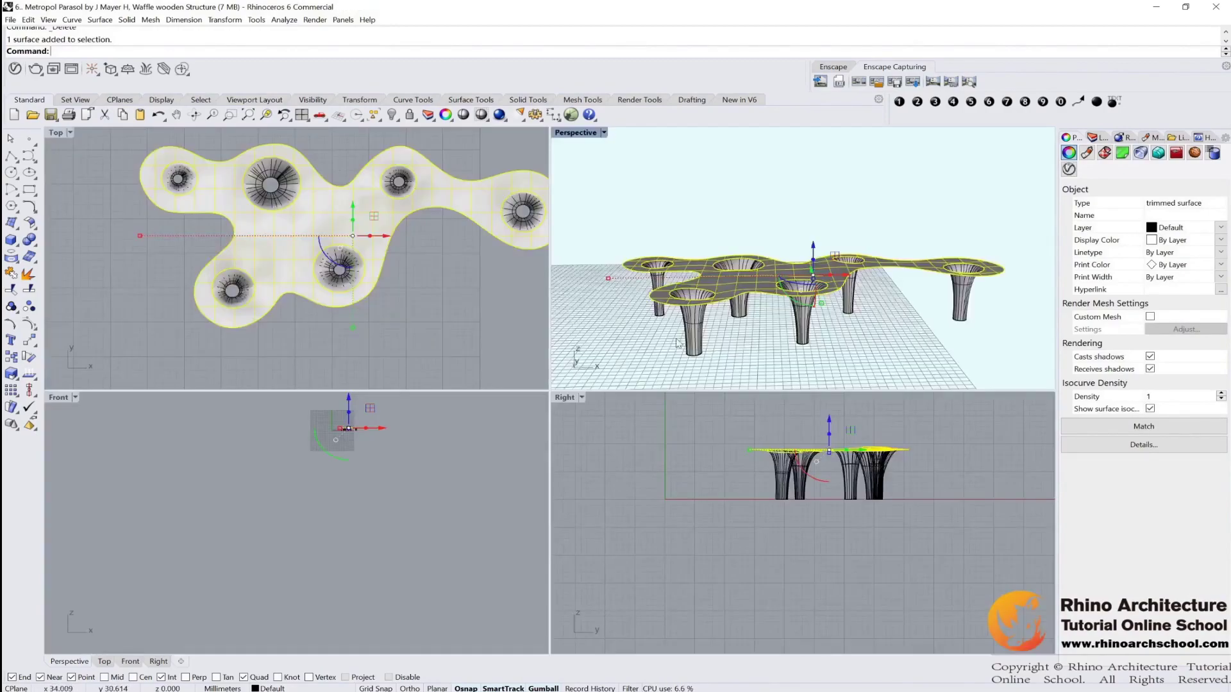
{"action": "double_click", "coordinate": [564, 397]}
{"action": "scroll", "coordinate": [703, 455], "scroll_direction": "down", "scroll_amount": 2}
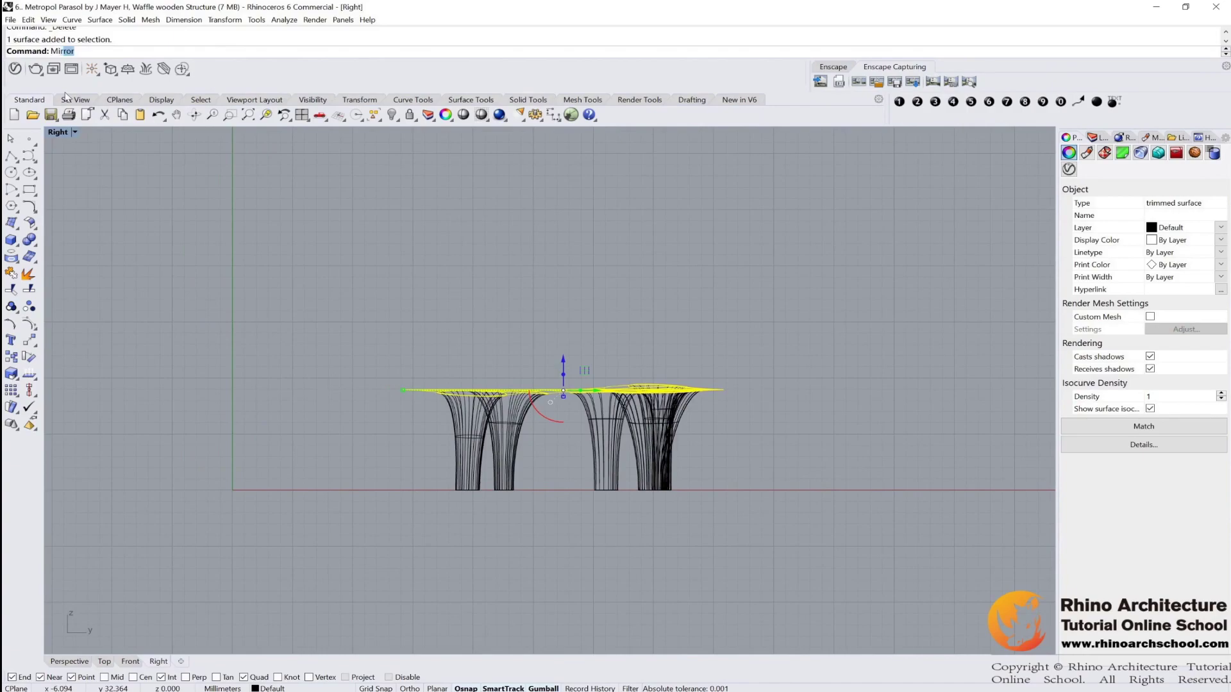
{"action": "key", "text": "Return"}
{"action": "scroll", "coordinate": [407, 390], "scroll_direction": "up", "scroll_amount": 1}
{"action": "left_click", "coordinate": [384, 376]}
{"action": "left_click", "coordinate": [849, 368]}
{"action": "left_click", "coordinate": [730, 352]}
{"action": "double_click", "coordinate": [71, 133]}
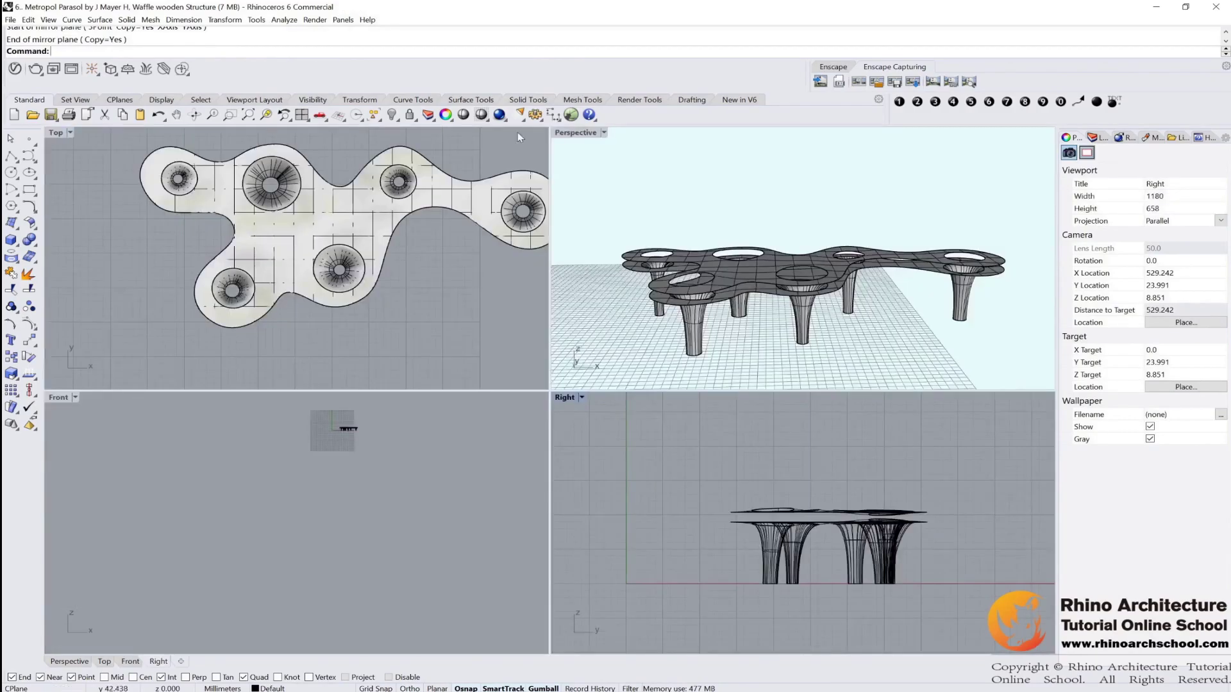
Move the mirrored canopy copy slightly down toward the original canopy in the Perspective view.
{"action": "double_click", "coordinate": [591, 134]}
{"action": "scroll", "coordinate": [571, 341], "scroll_direction": "up", "scroll_amount": 4}
{"action": "left_click", "coordinate": [571, 340]}
{"action": "right_click_drag", "start_coordinate": [571, 340], "coordinate": [679, 346]}
{"action": "left_click_drag", "start_coordinate": [718, 314], "coordinate": [719, 322]}
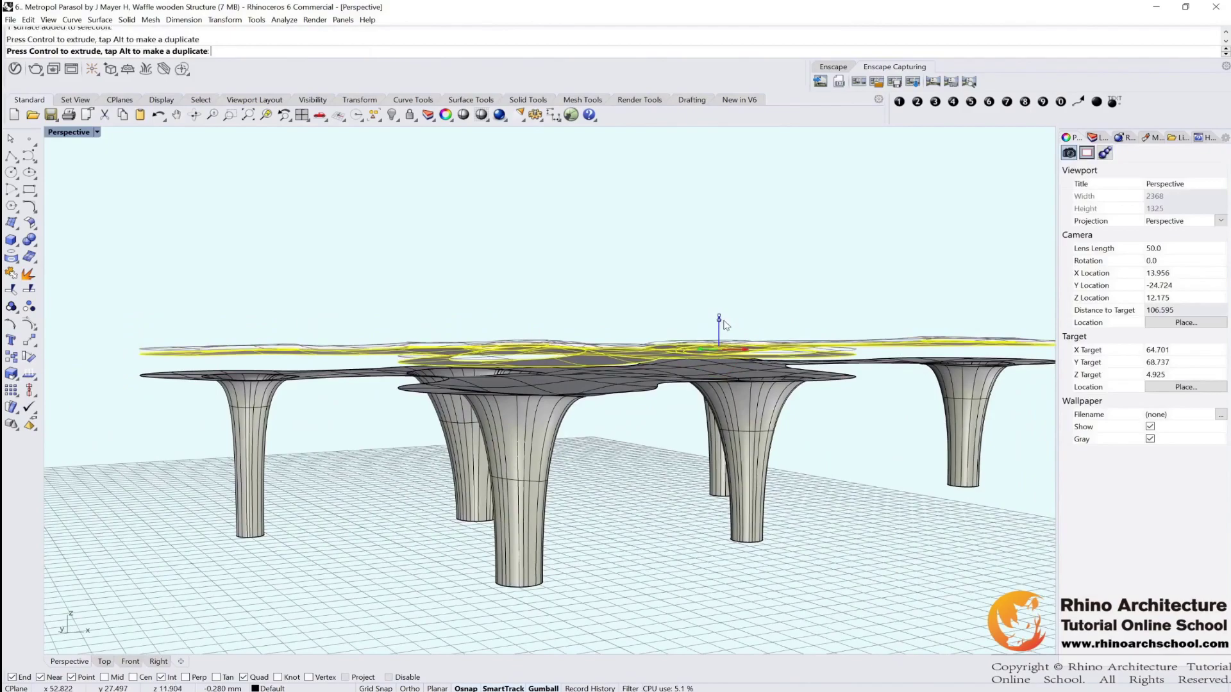
{"action": "left_click", "coordinate": [707, 268]}
{"action": "scroll", "coordinate": [706, 268], "scroll_direction": "down", "scroll_amount": 3}
{"action": "right_click_drag", "start_coordinate": [707, 269], "coordinate": [742, 309]}
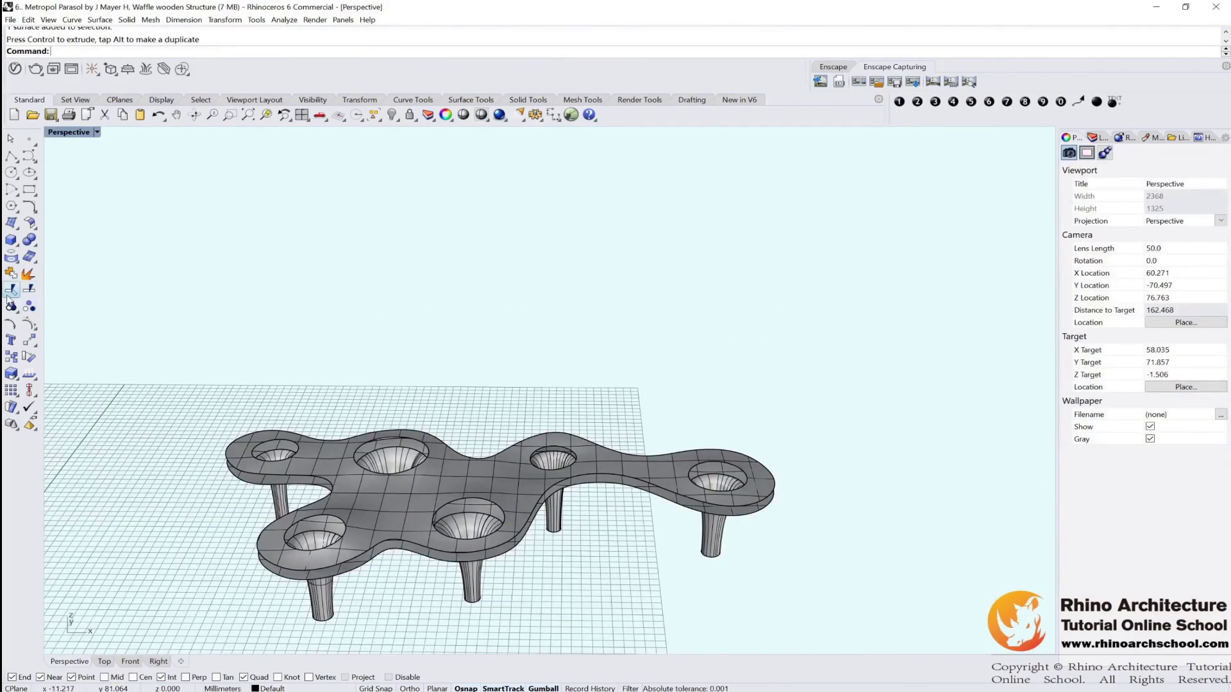
Blend the outer edges of the upper and lower canopy surfaces with curvature continuity and bulge values 0.607 and 0.369.
{"action": "left_click", "coordinate": [30, 226]}
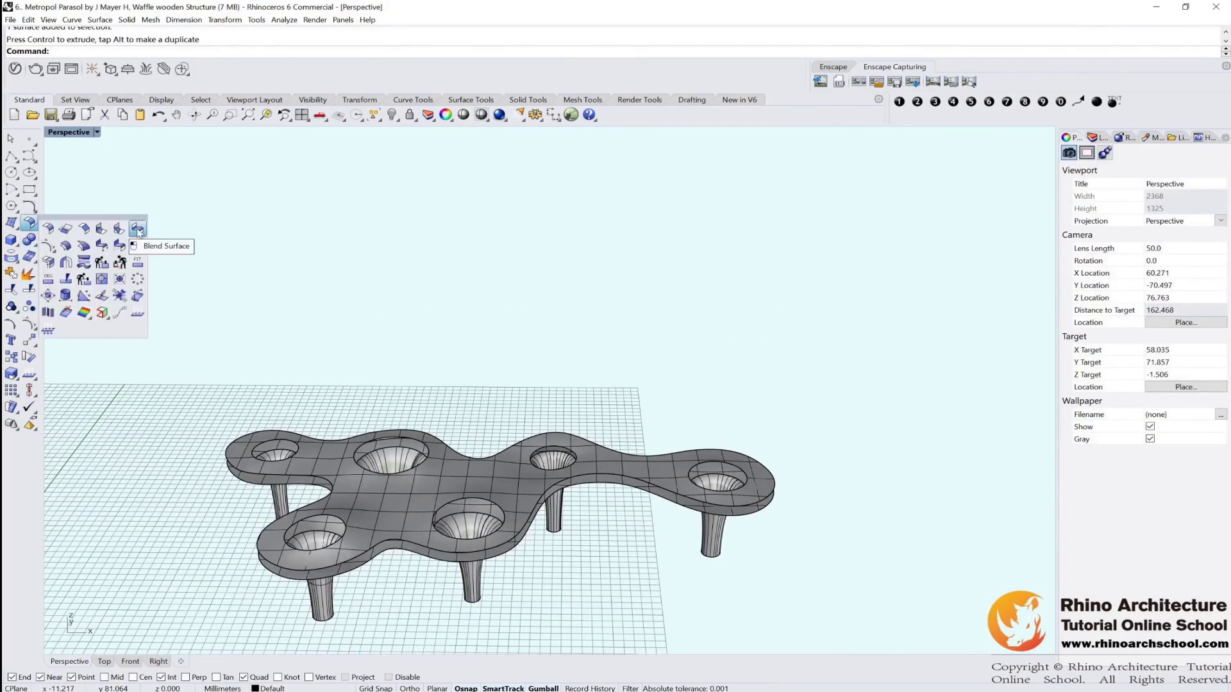
{"action": "left_click", "coordinate": [137, 232]}
{"action": "right_click_drag", "start_coordinate": [500, 365], "coordinate": [583, 374]}
{"action": "scroll", "coordinate": [555, 409], "scroll_direction": "up", "scroll_amount": 3}
{"action": "left_click", "coordinate": [556, 400]}
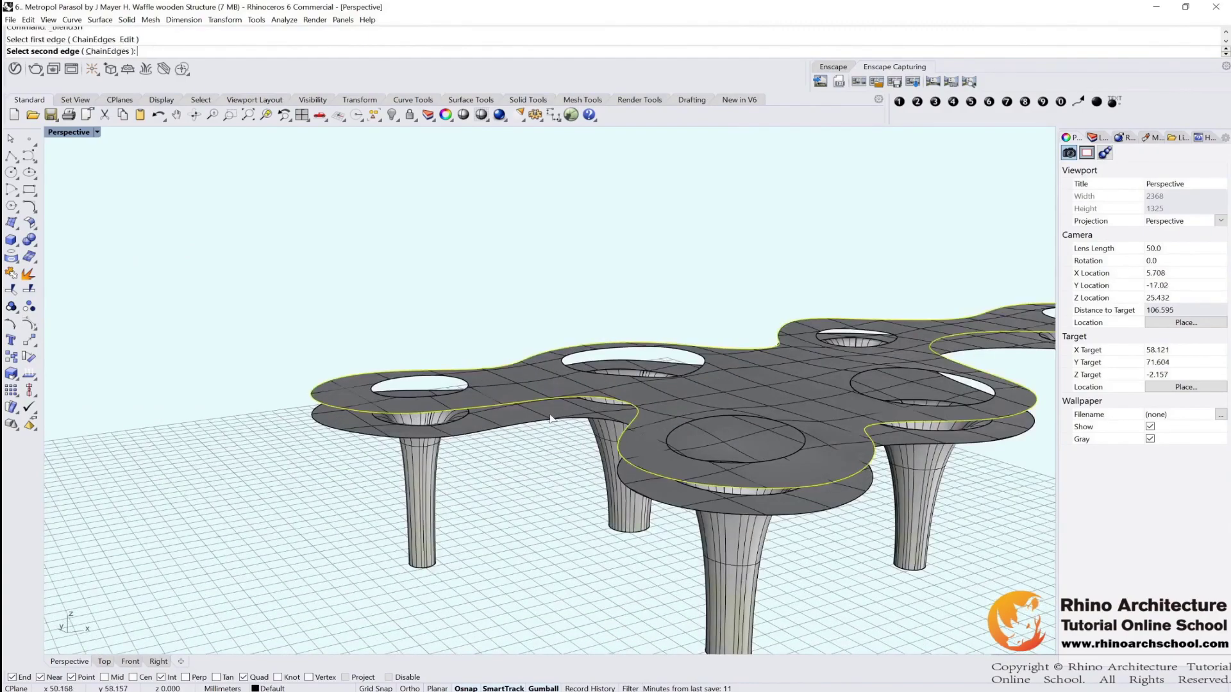
{"action": "left_click", "coordinate": [551, 419]}
{"action": "scroll", "coordinate": [689, 435], "scroll_direction": "down", "scroll_amount": 3}
{"action": "right_click_drag", "start_coordinate": [689, 435], "coordinate": [363, 386]}
{"action": "key", "text": "Return"}
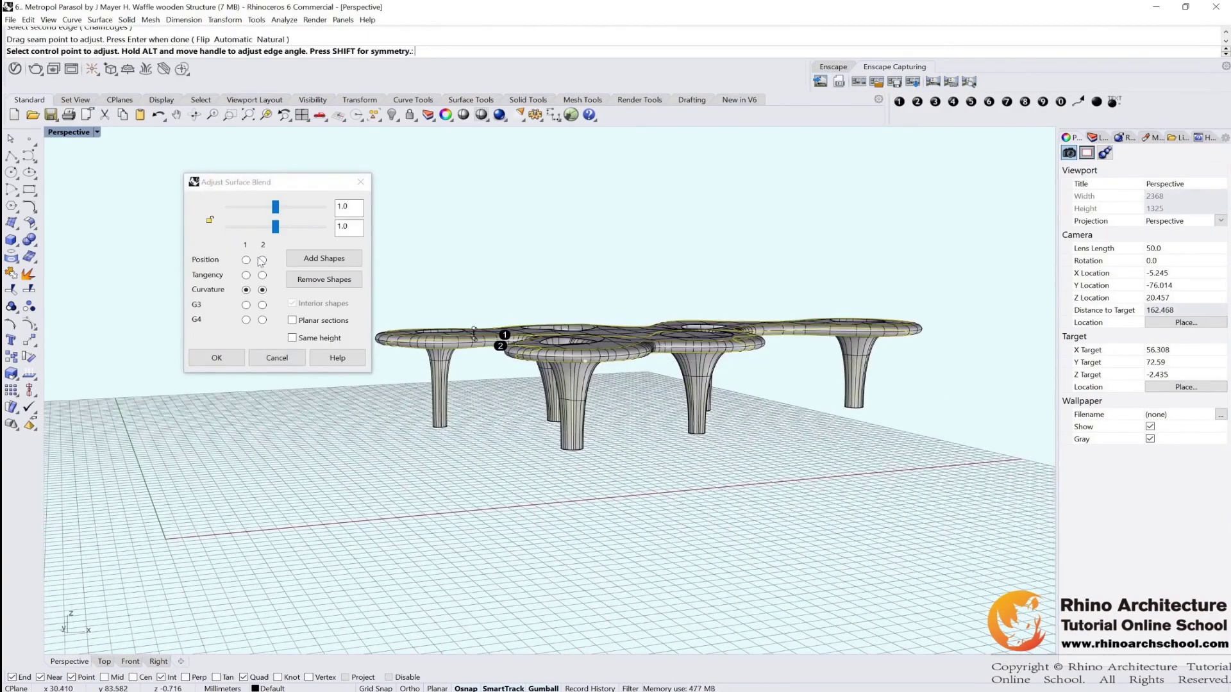
{"action": "mouse_move", "coordinate": [275, 206]}
{"action": "left_mouse_down"}
{"action": "mouse_move", "coordinate": [259, 207]}
{"action": "mouse_move", "coordinate": [266, 226]}
{"action": "mouse_move", "coordinate": [251, 227]}
{"action": "mouse_move", "coordinate": [273, 225]}
{"action": "left_mouse_up"}
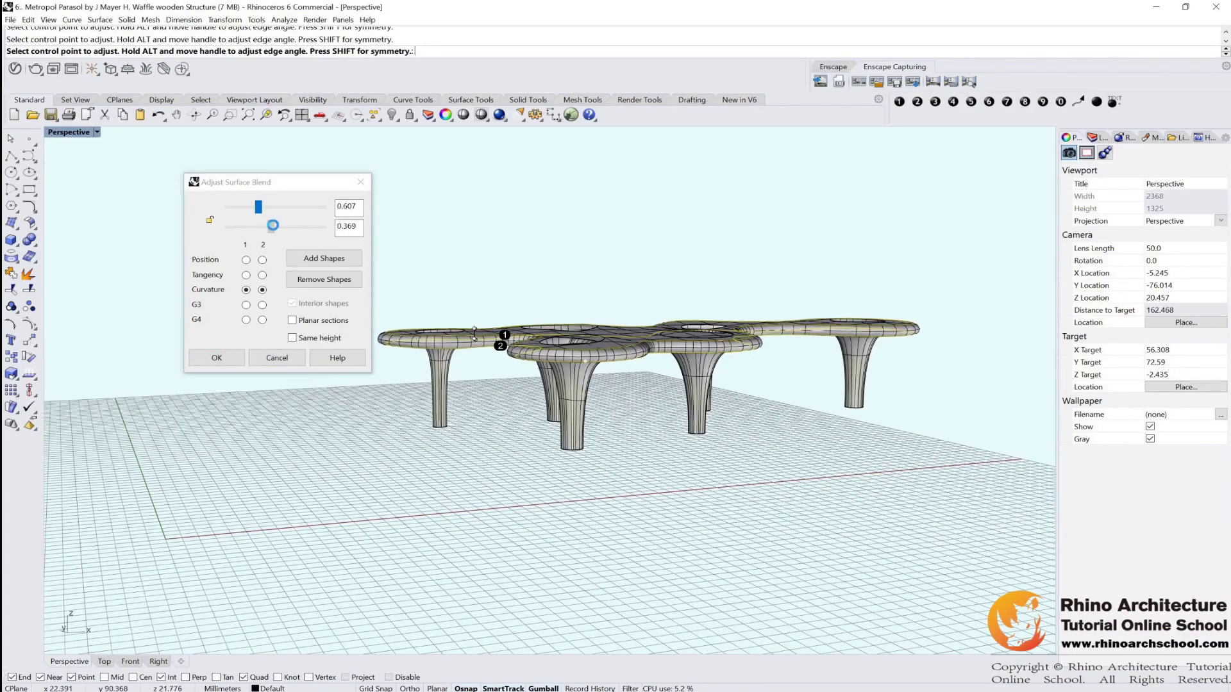
{"action": "left_click", "coordinate": [217, 358]}
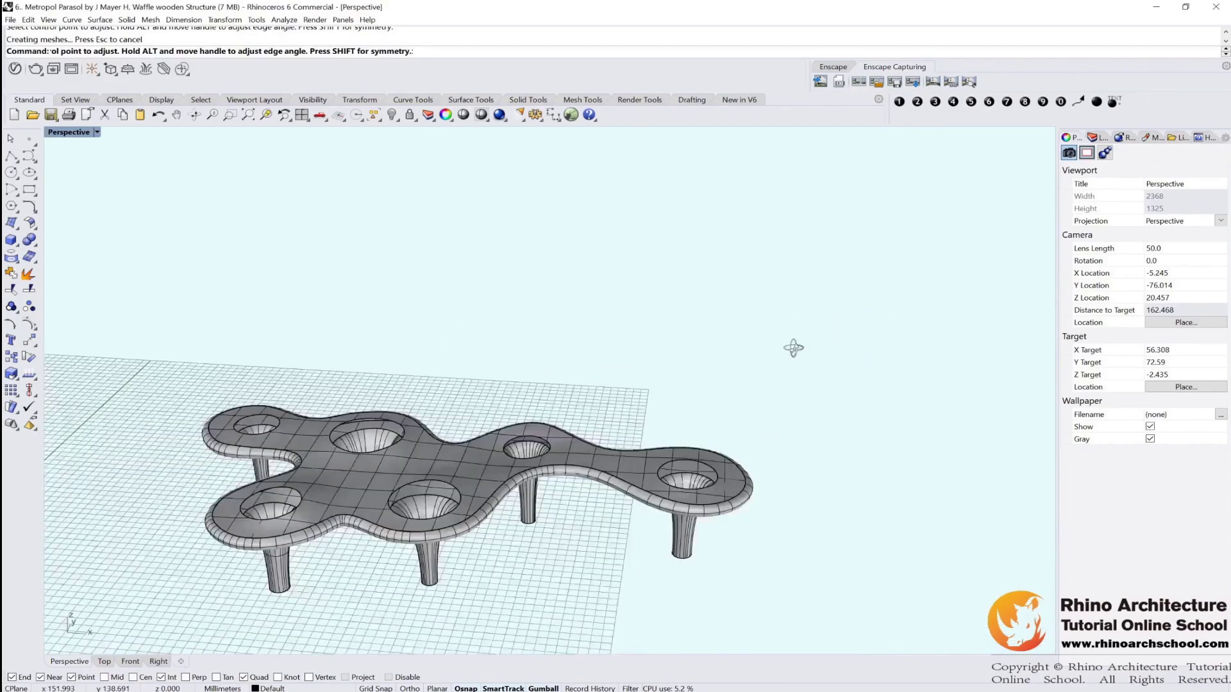
Untrim the column holes in the upper canopy surface without keeping the trim objects.
{"action": "scroll", "coordinate": [791, 344], "scroll_direction": "up", "scroll_amount": 5}
{"action": "right_click_drag", "start_coordinate": [458, 506], "coordinate": [606, 434]}
{"action": "left_click", "coordinate": [605, 434]}
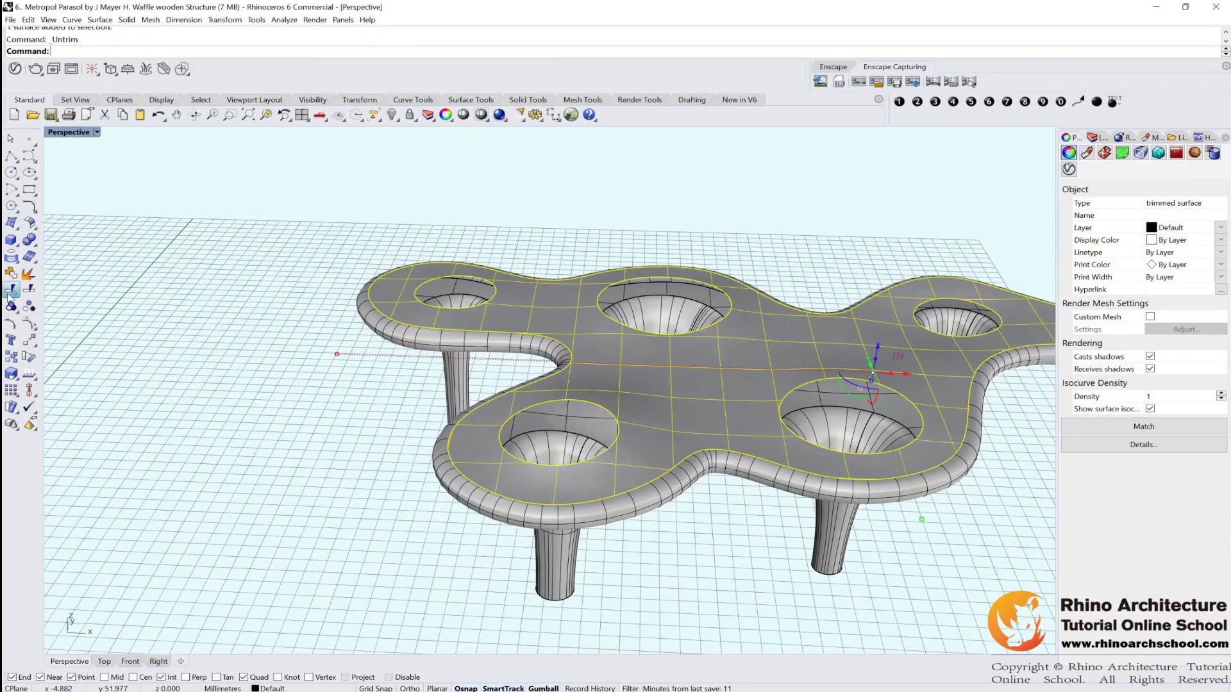
{"action": "right_click", "coordinate": [9, 292]}
{"action": "scroll", "coordinate": [602, 426], "scroll_direction": "up", "scroll_amount": 3}
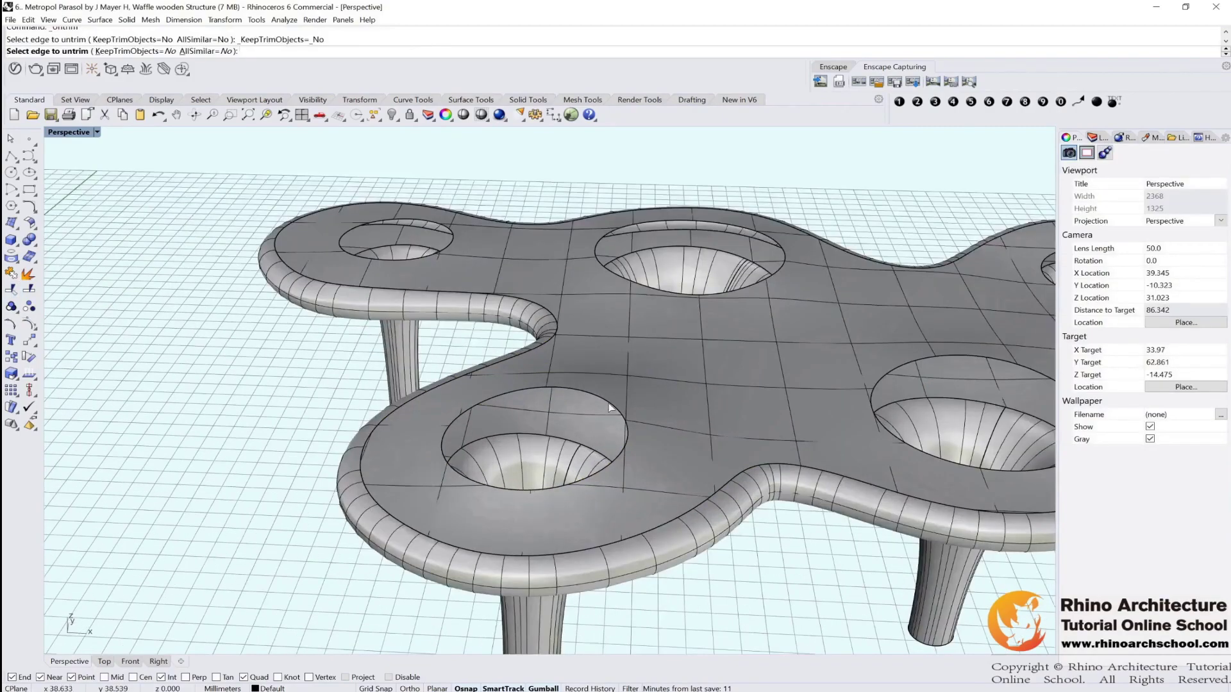
{"action": "left_click", "coordinate": [602, 263]}
{"action": "left_click", "coordinate": [447, 246]}
{"action": "right_click_drag", "start_coordinate": [955, 377], "coordinate": [720, 406], "text": "shift"}
{"action": "left_click", "coordinate": [788, 393]}
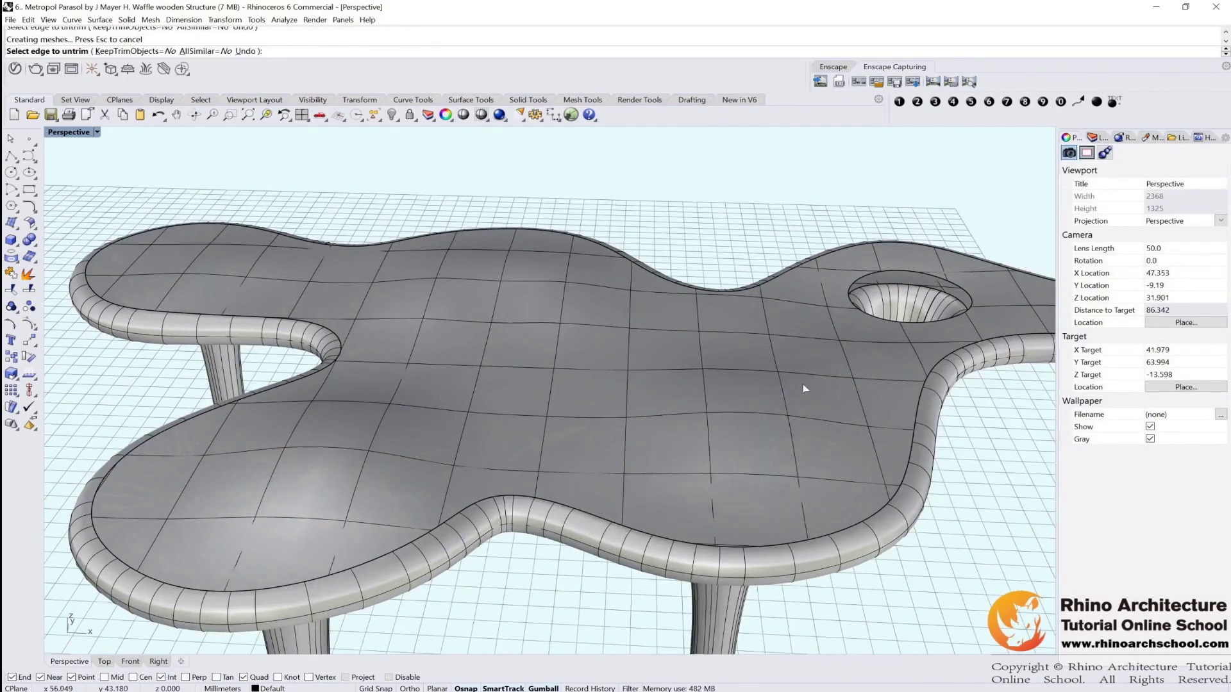
{"action": "right_click_drag", "start_coordinate": [865, 259], "coordinate": [764, 411], "text": "shift"}
{"action": "left_click", "coordinate": [760, 396]}
{"action": "scroll", "coordinate": [756, 389], "scroll_direction": "down", "scroll_amount": 4}
{"action": "key", "text": "Return"}
Join the canopy surfaces, the rounded rim and the columns into one polysurface.
{"action": "left_click_drag", "start_coordinate": [964, 232], "coordinate": [310, 328]}
{"action": "right_click_drag", "start_coordinate": [471, 272], "coordinate": [438, 335]}
{"action": "left_click", "coordinate": [12, 273]}
{"action": "right_click_drag", "start_coordinate": [824, 297], "coordinate": [651, 295], "text": "shift"}
{"action": "left_click", "coordinate": [647, 282]}
{"action": "right_click_drag", "start_coordinate": [532, 333], "coordinate": [533, 281]}
{"action": "left_click_drag", "start_coordinate": [575, 248], "coordinate": [225, 357]}
{"action": "right_click_drag", "start_coordinate": [225, 356], "coordinate": [405, 392]}
{"action": "key", "text": "Return"}
Inspect the joined canopy and columns from several angles to check that they form a single polysurface.
{"action": "right_click_drag", "start_coordinate": [711, 383], "coordinate": [480, 295]}
{"action": "left_click", "coordinate": [643, 239]}
{"action": "right_click_drag", "start_coordinate": [643, 239], "coordinate": [666, 308]}
{"action": "left_click", "coordinate": [700, 328]}
{"action": "right_click_drag", "start_coordinate": [811, 294], "coordinate": [710, 336], "text": "shift"}
{"action": "left_click", "coordinate": [716, 332]}
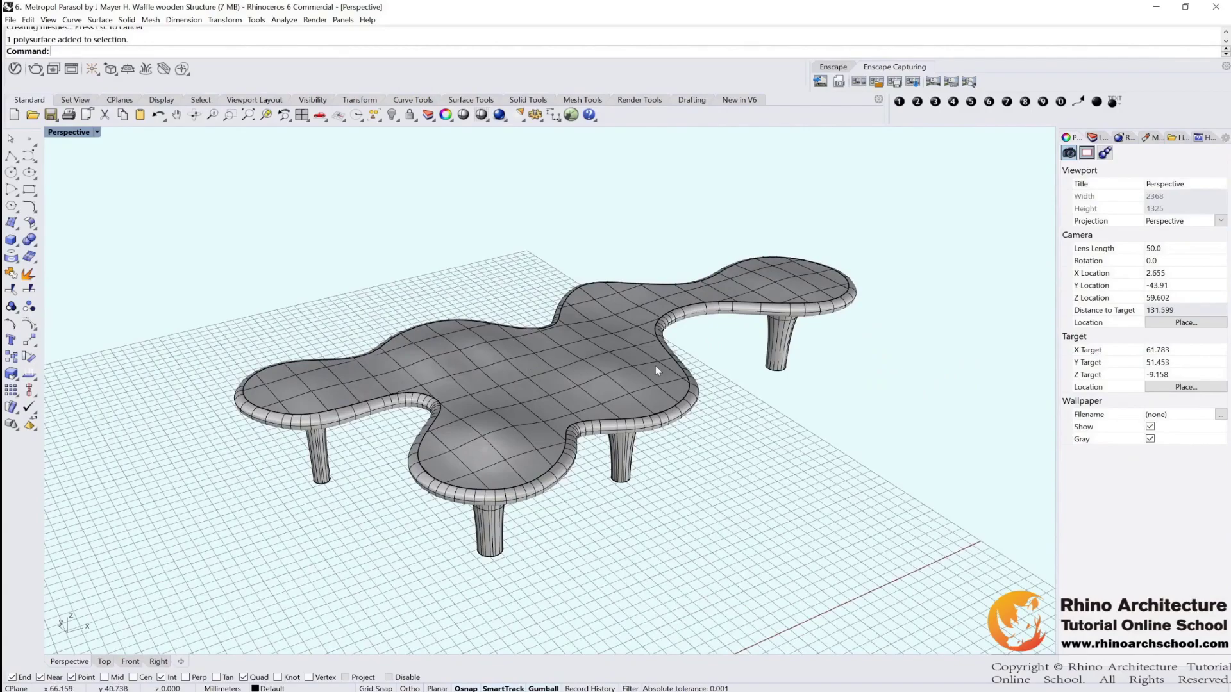
{"action": "right_click_drag", "start_coordinate": [771, 380], "coordinate": [851, 262]}
{"action": "scroll", "coordinate": [772, 276], "scroll_direction": "down", "scroll_amount": 2}
Contour the joined polysurface with vertical planes spaced 1 mm apart, setting the base point and direction on the ground grid.
{"action": "left_click", "coordinate": [16, 229]}
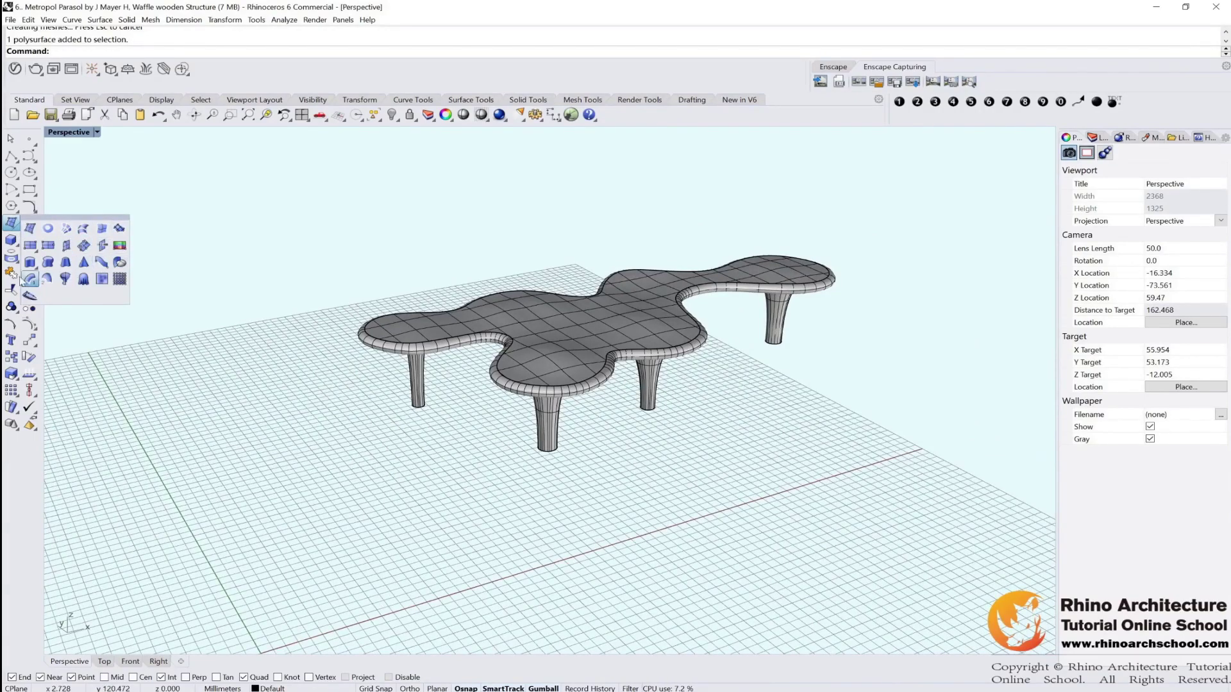
{"action": "left_click", "coordinate": [16, 262]}
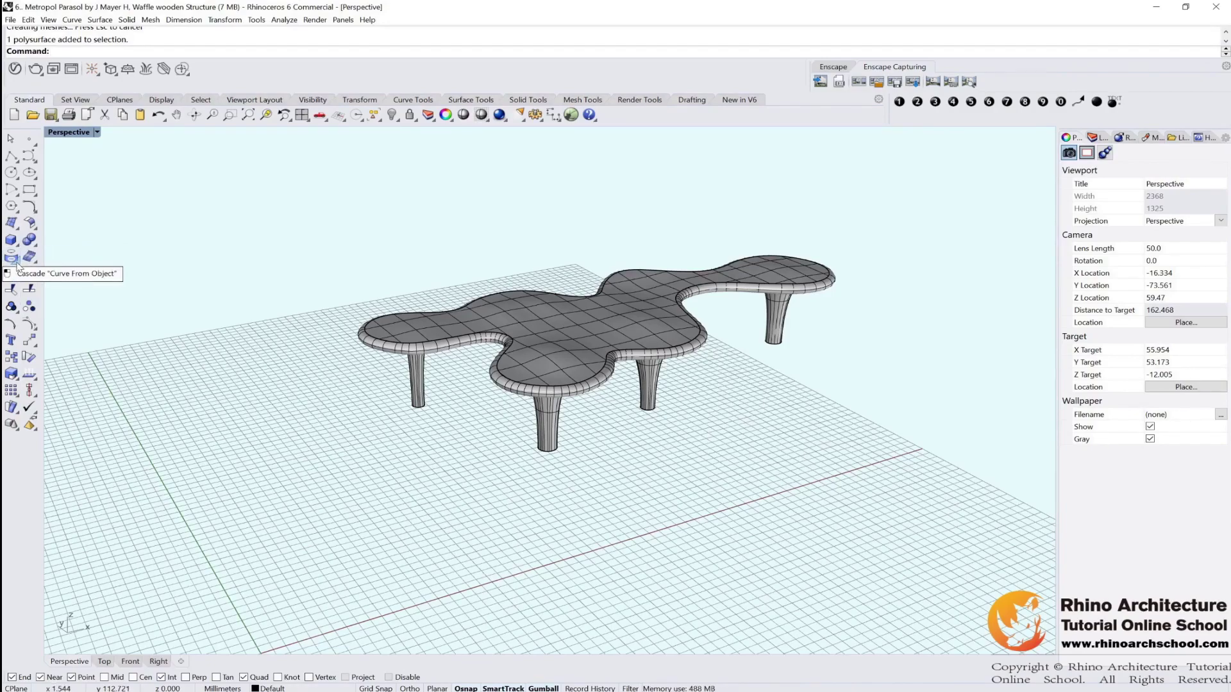
{"action": "left_click", "coordinate": [17, 263]}
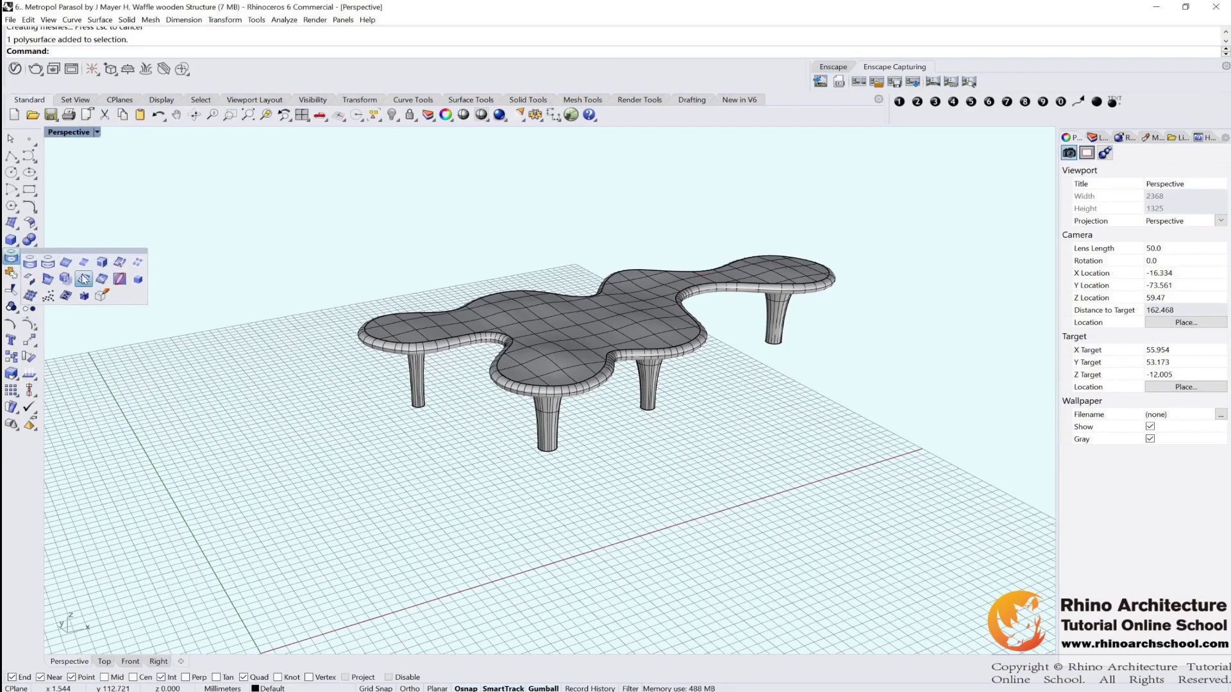
{"action": "left_click", "coordinate": [84, 279]}
{"action": "scroll", "coordinate": [607, 329], "scroll_direction": "up", "scroll_amount": 4}
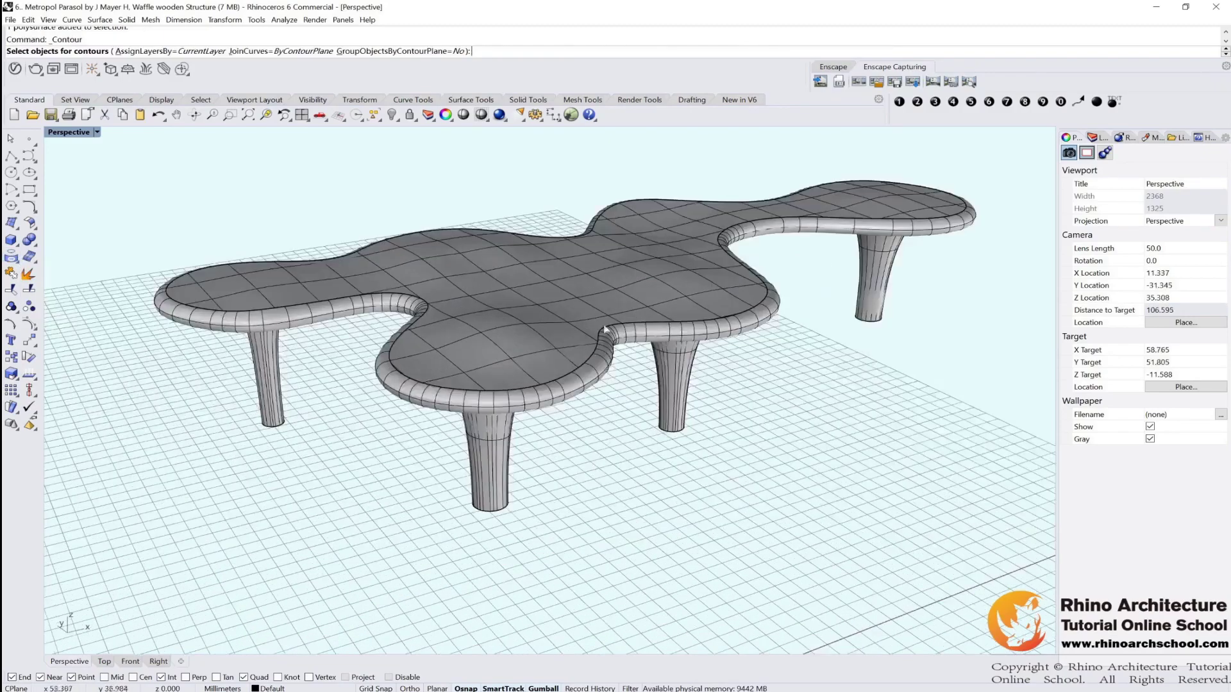
{"action": "left_click", "coordinate": [606, 329]}
{"action": "scroll", "coordinate": [838, 283], "scroll_direction": "down", "scroll_amount": 2}
{"action": "right_click_drag", "start_coordinate": [737, 321], "coordinate": [744, 352]}
{"action": "key", "text": "Return"}
{"action": "scroll", "coordinate": [568, 344], "scroll_direction": "down", "scroll_amount": 2}
{"action": "scroll", "coordinate": [615, 448], "scroll_direction": "up", "scroll_amount": 6}
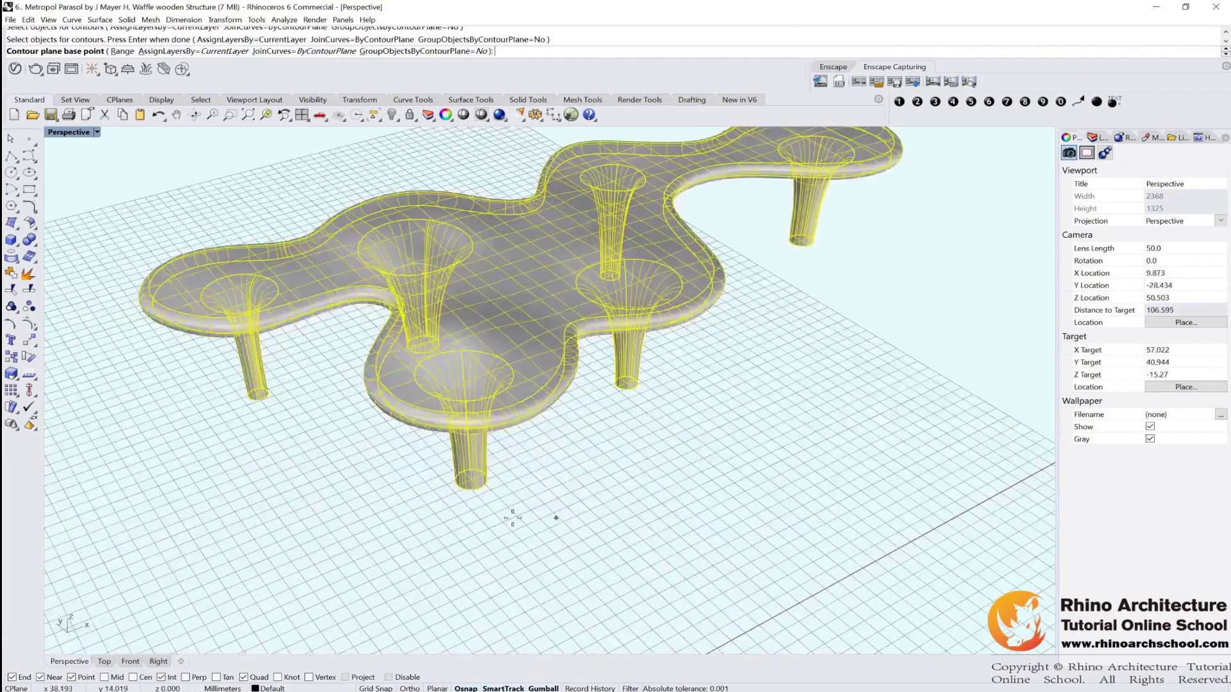
{"action": "left_click", "coordinate": [664, 484]}
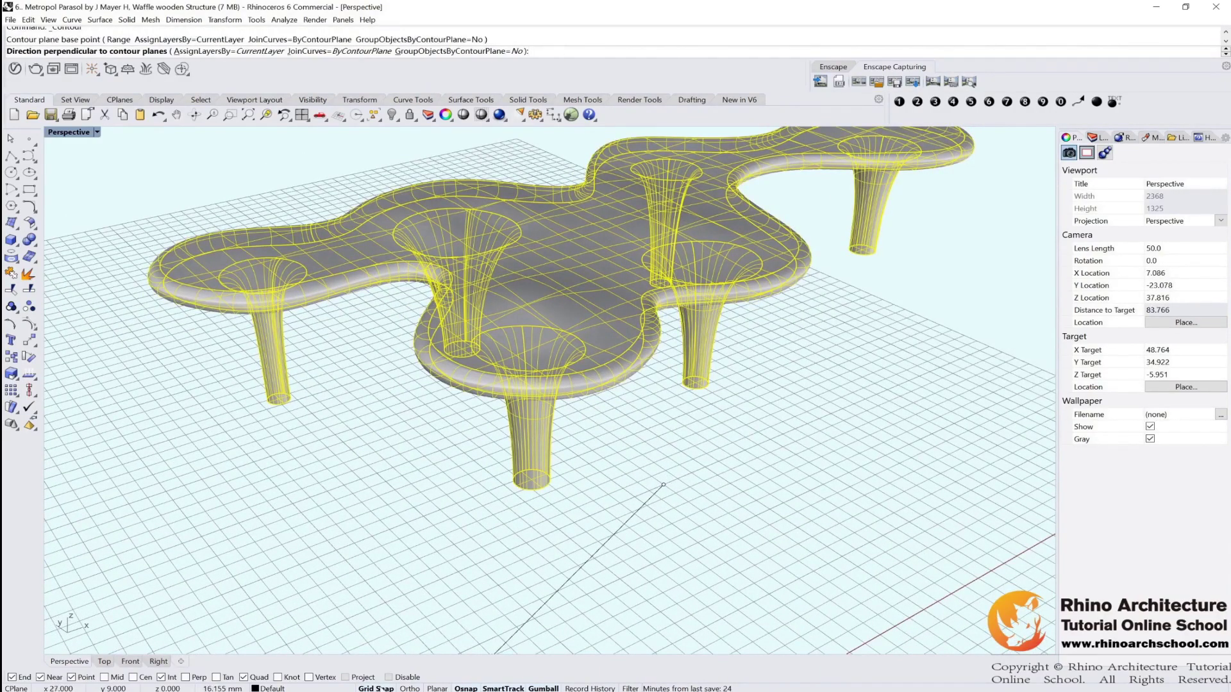
{"action": "left_click", "coordinate": [689, 487]}
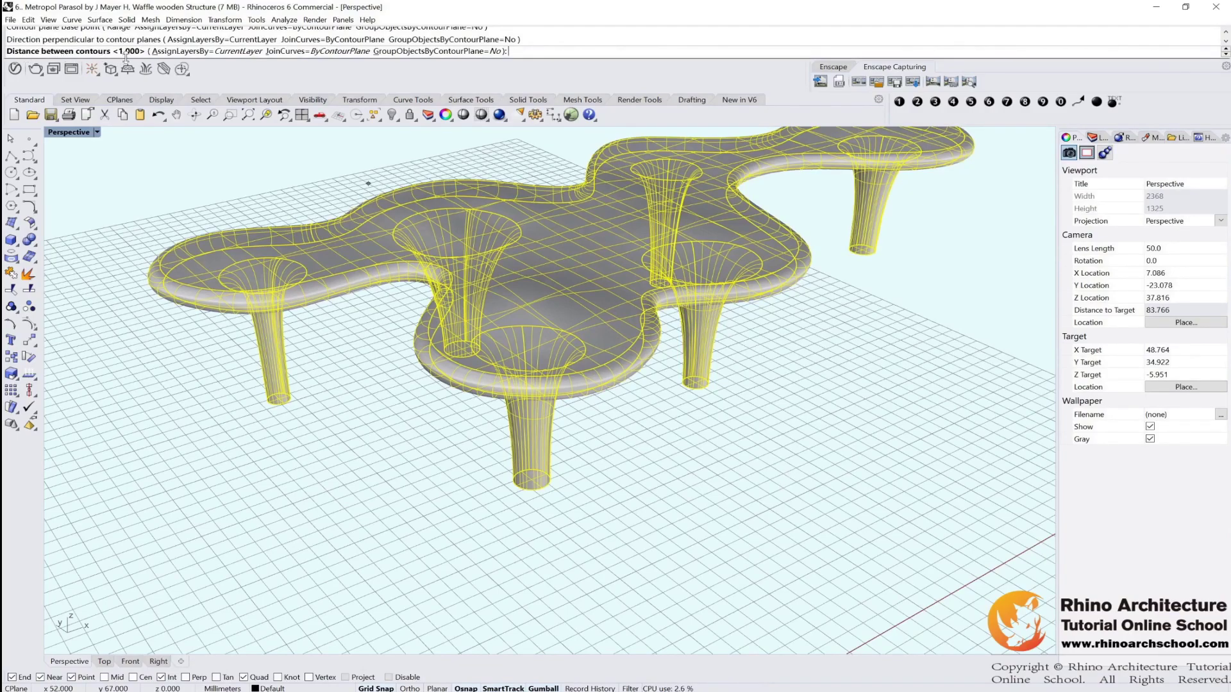
{"action": "type", "text": "1"}
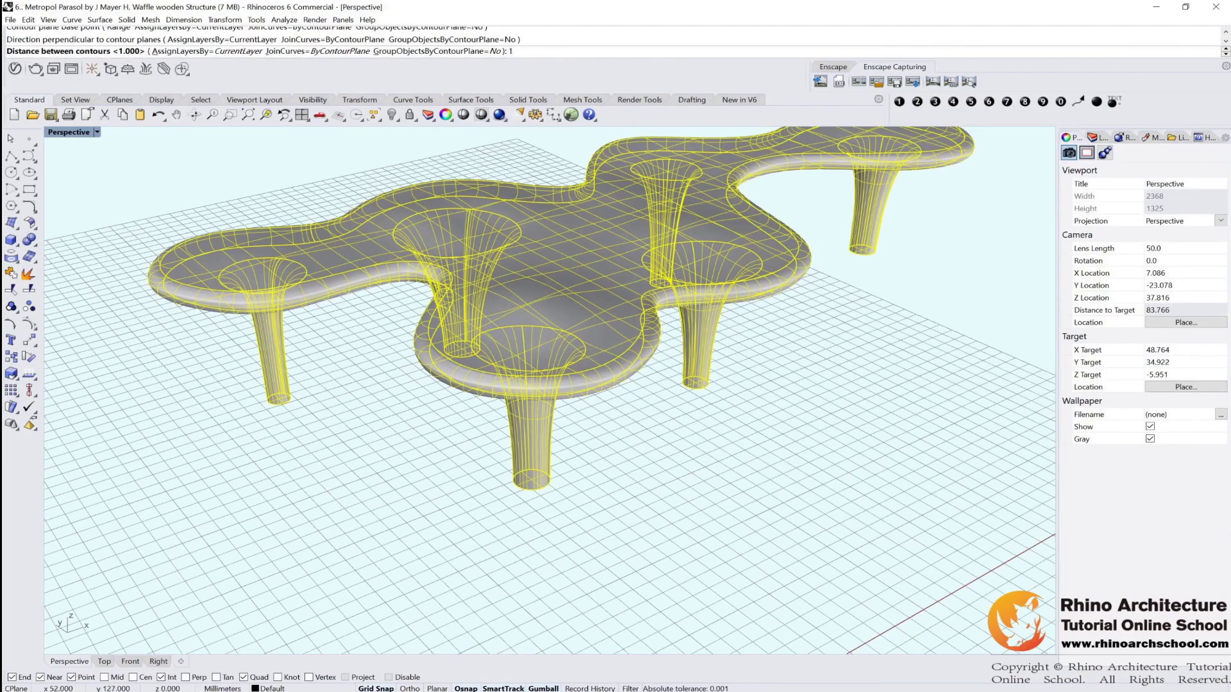
{"action": "key", "text": "Return"}
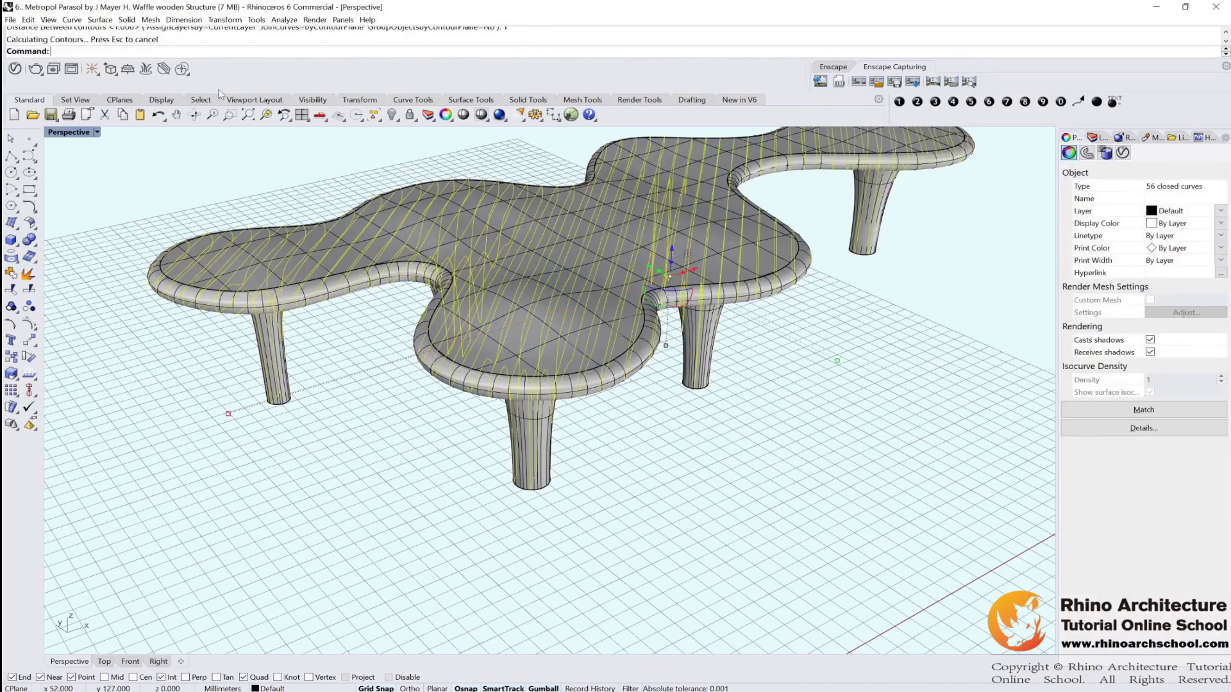
Group the contour curves and extrude them as solids by 0.12 mm to both sides, perpendicular to their planes.
{"action": "left_click", "coordinate": [13, 307]}
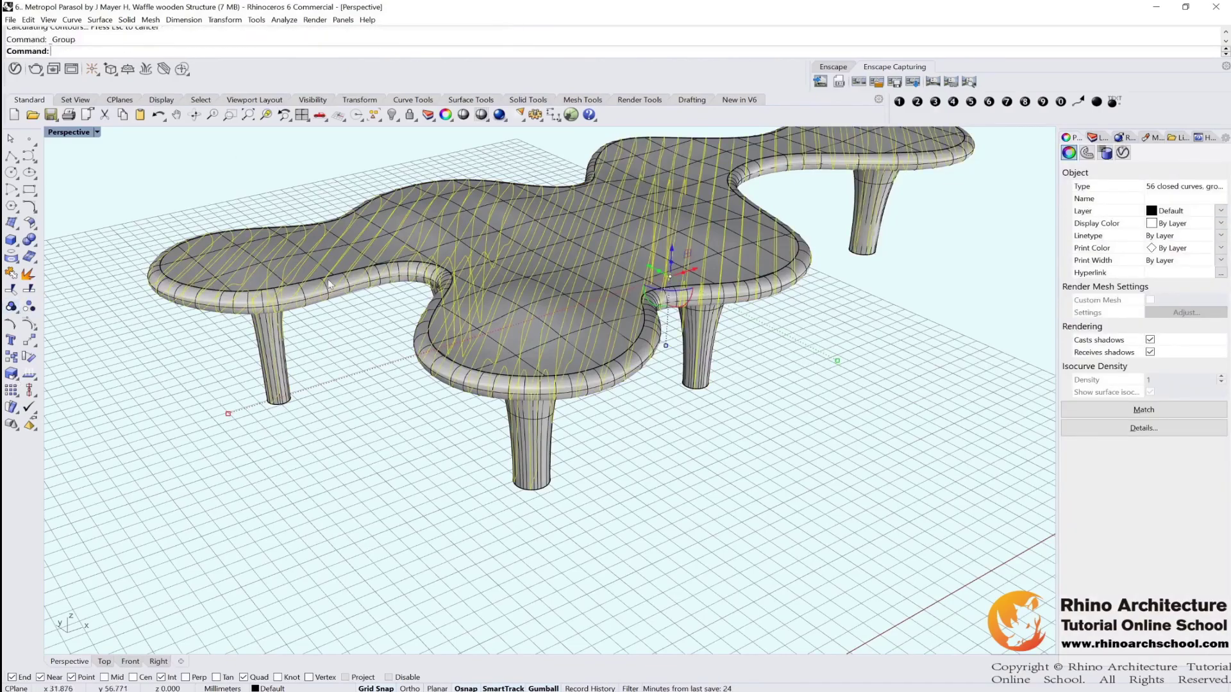
{"action": "type", "text": "ExtrudeCrv"}
{"action": "key", "text": "Return"}
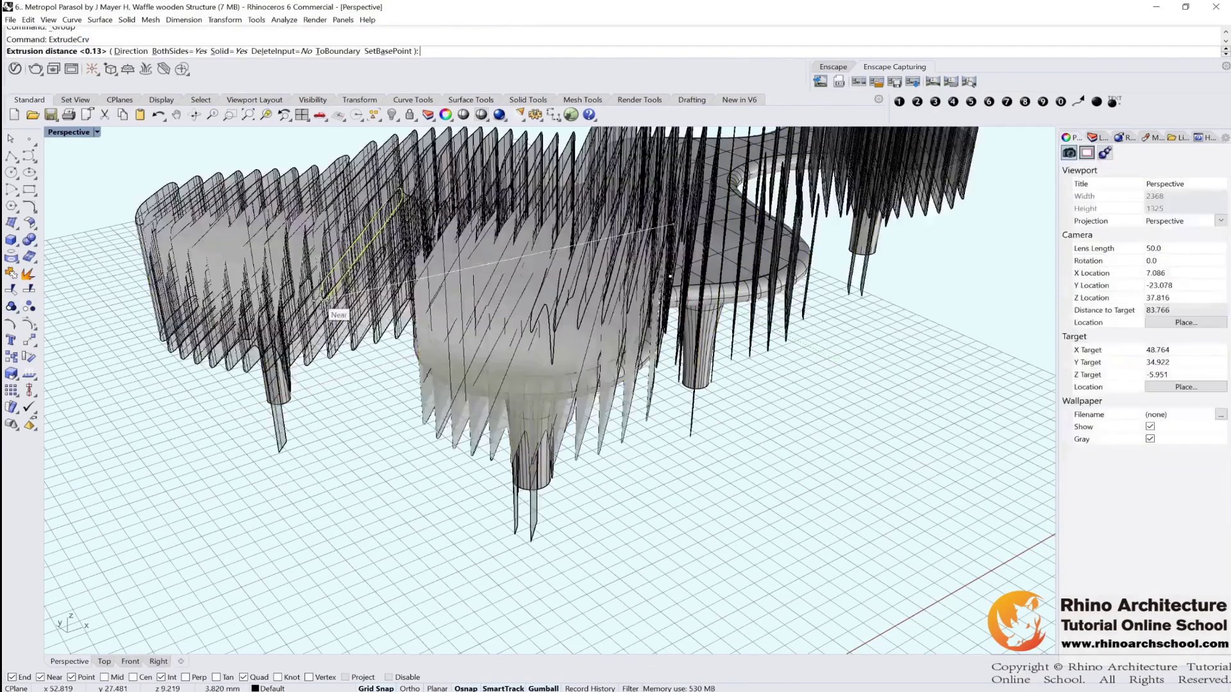
{"action": "left_click", "coordinate": [131, 51]}
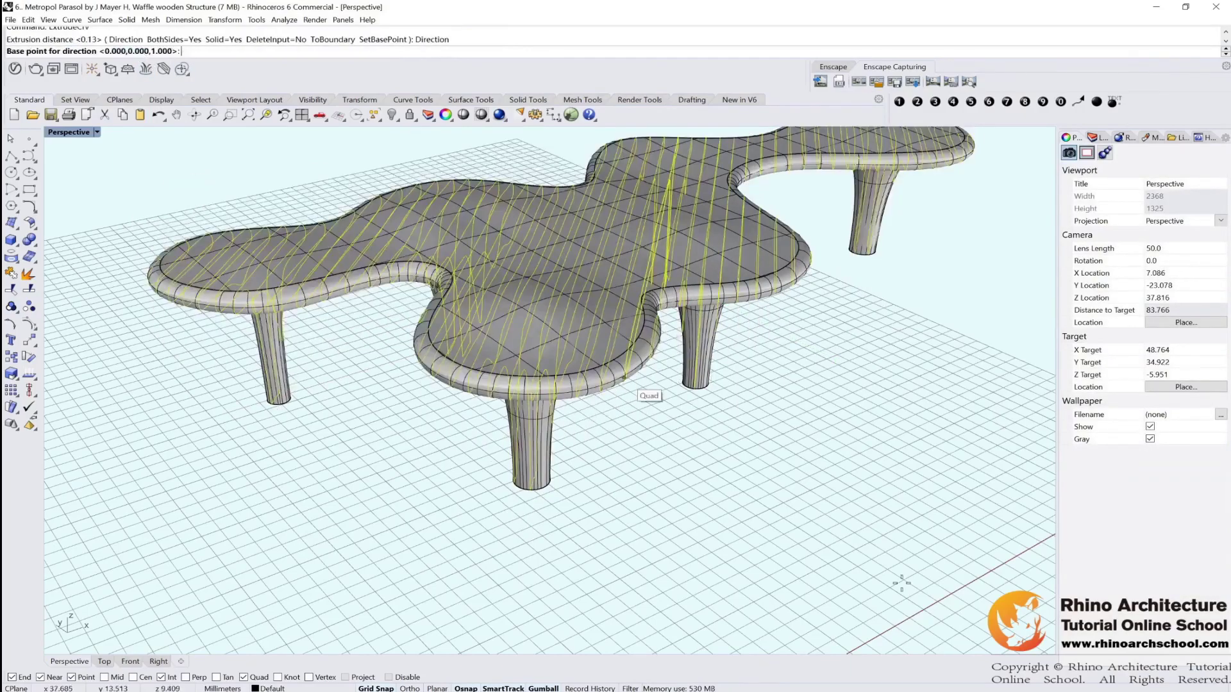
{"action": "left_click", "coordinate": [680, 508]}
{"action": "left_click", "coordinate": [699, 511]}
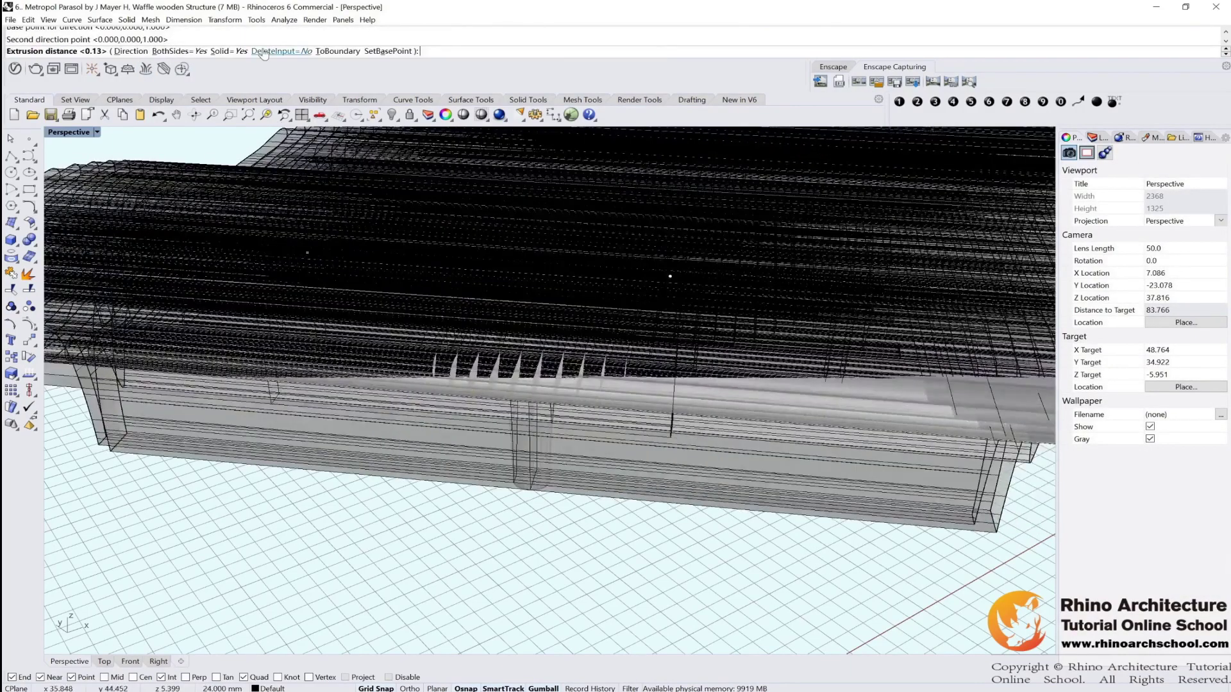
{"action": "left_click", "coordinate": [174, 51]}
{"action": "left_click", "coordinate": [179, 51]}
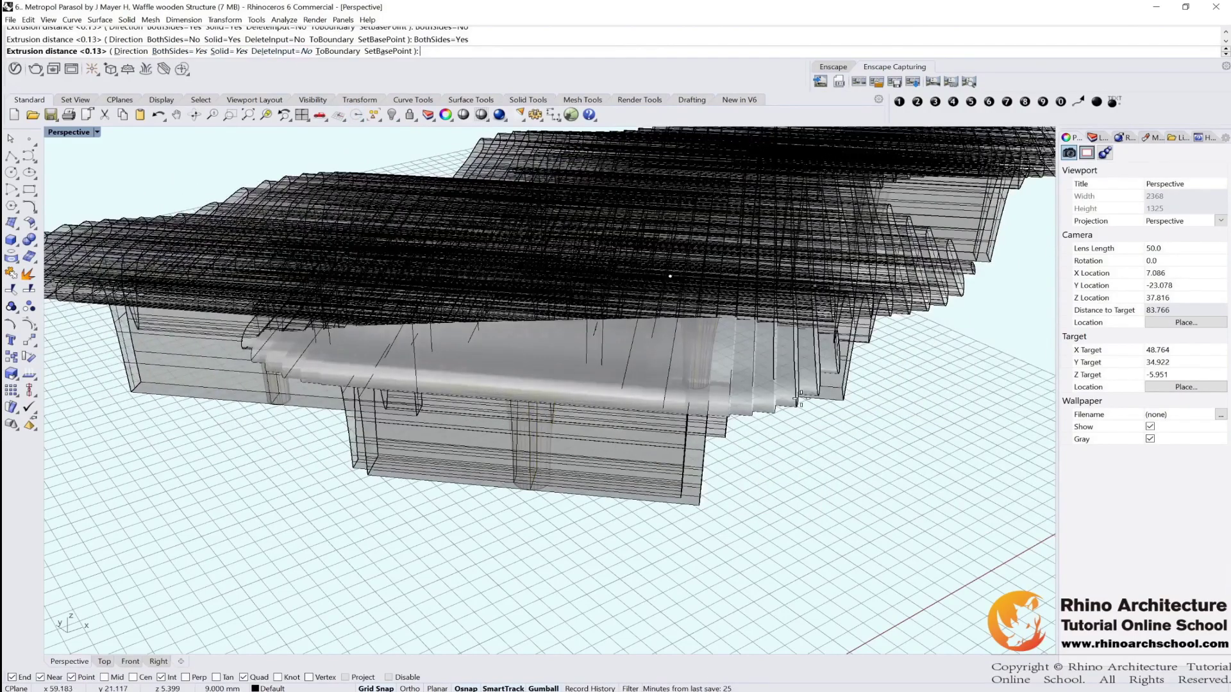
{"action": "type", "text": "0."}
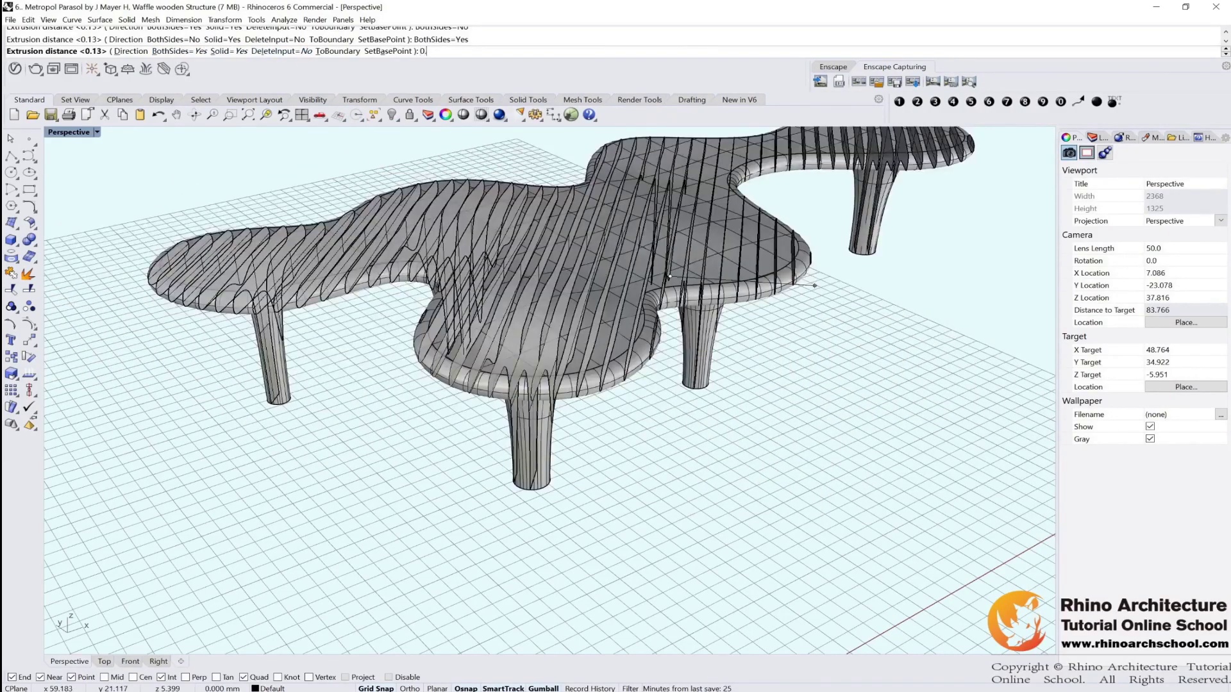
{"action": "type", "text": "12"}
{"action": "key", "text": "Return"}
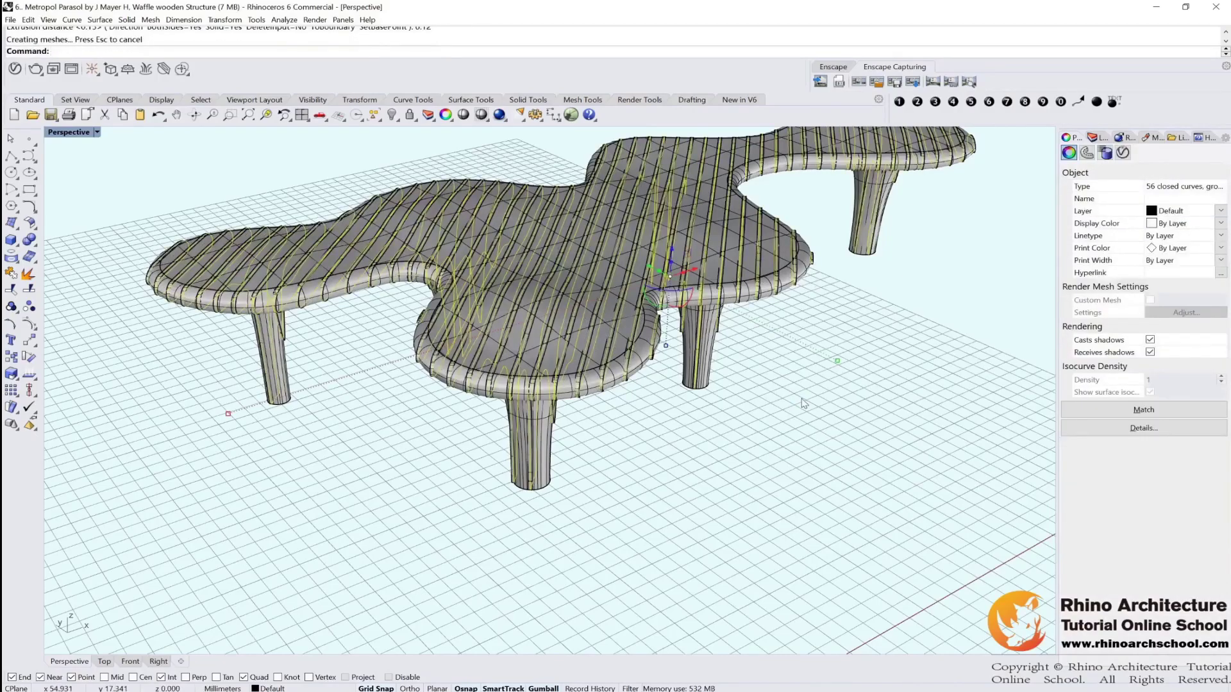
{"action": "key", "text": "Escape"}
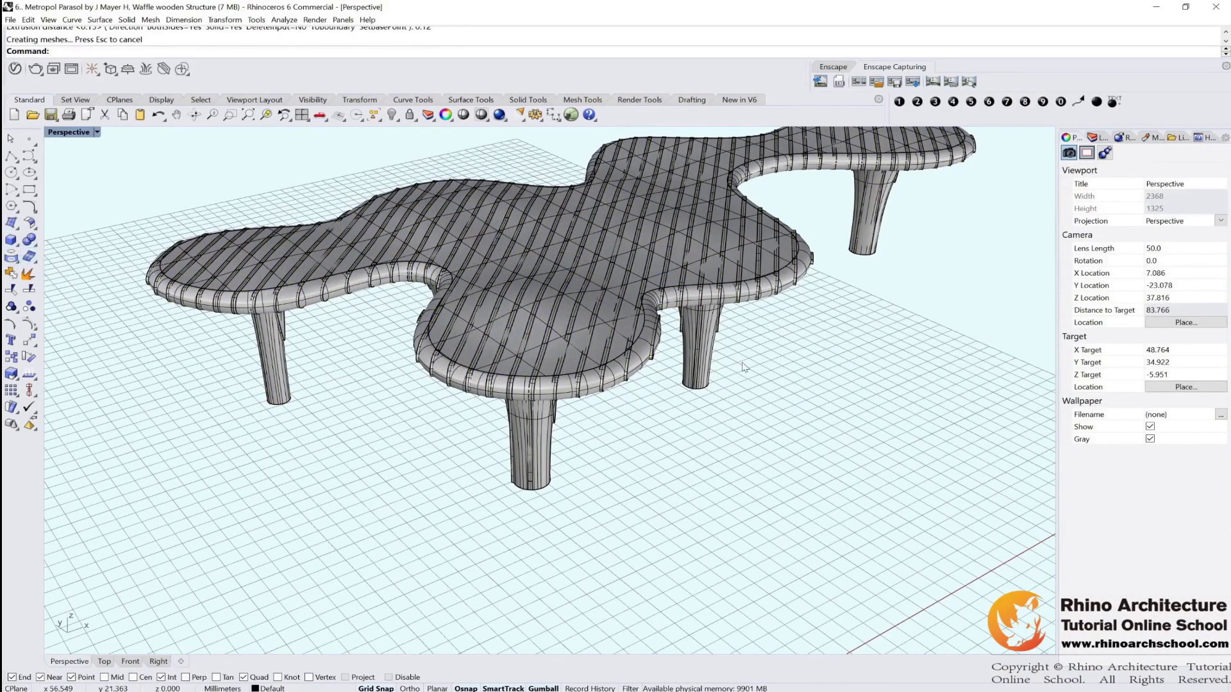
Contour the joined polysurface again at 1 mm spacing, with the direction set crosswise to the first set of ribs.
{"action": "left_click", "coordinate": [18, 264]}
{"action": "left_click", "coordinate": [83, 279]}
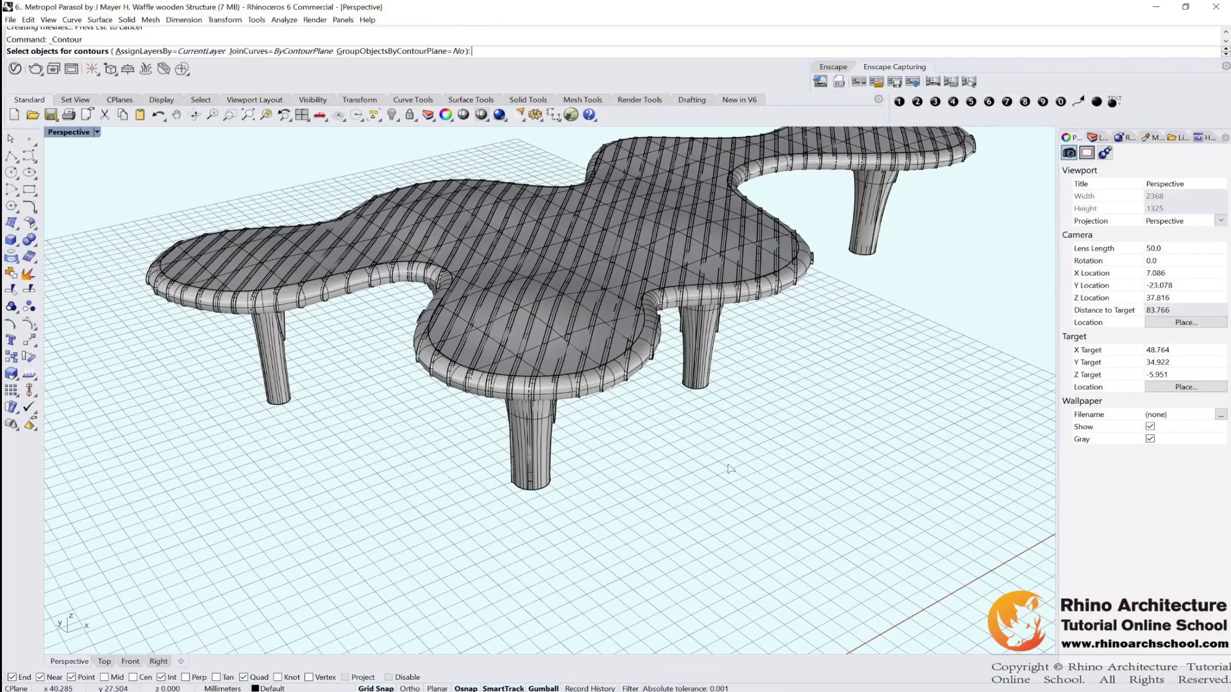
{"action": "left_click", "coordinate": [579, 353]}
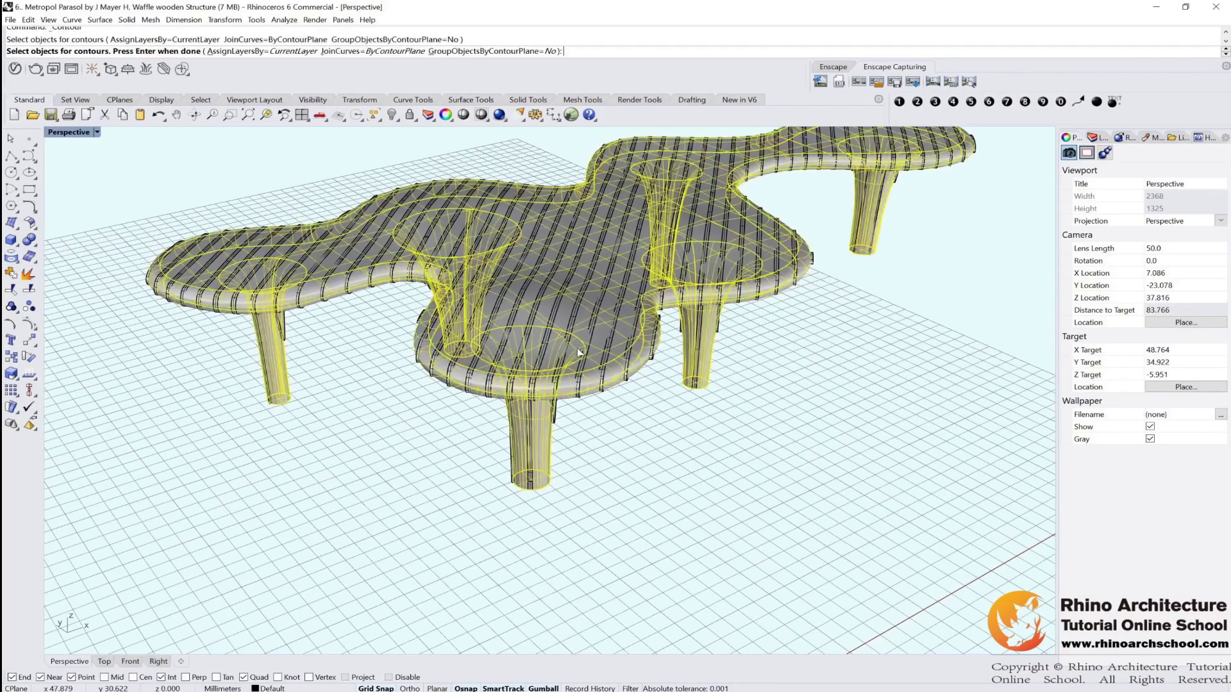
{"action": "key", "text": "Return"}
{"action": "left_click", "coordinate": [709, 497]}
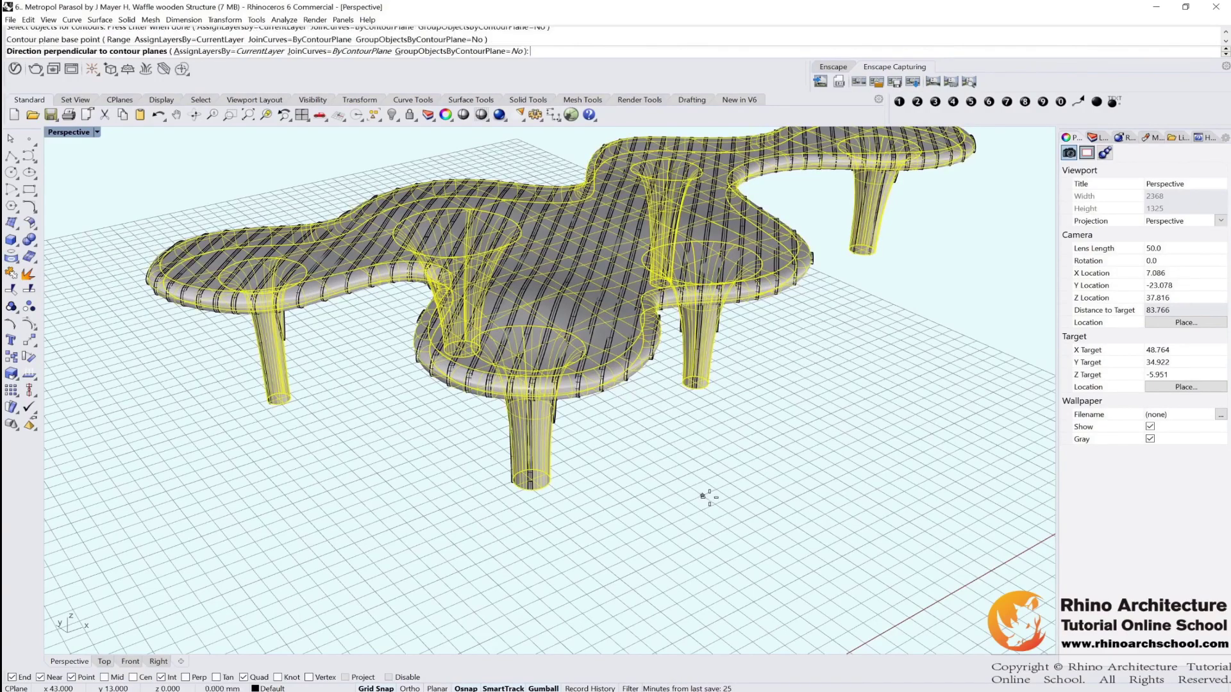
{"action": "left_click", "coordinate": [709, 480]}
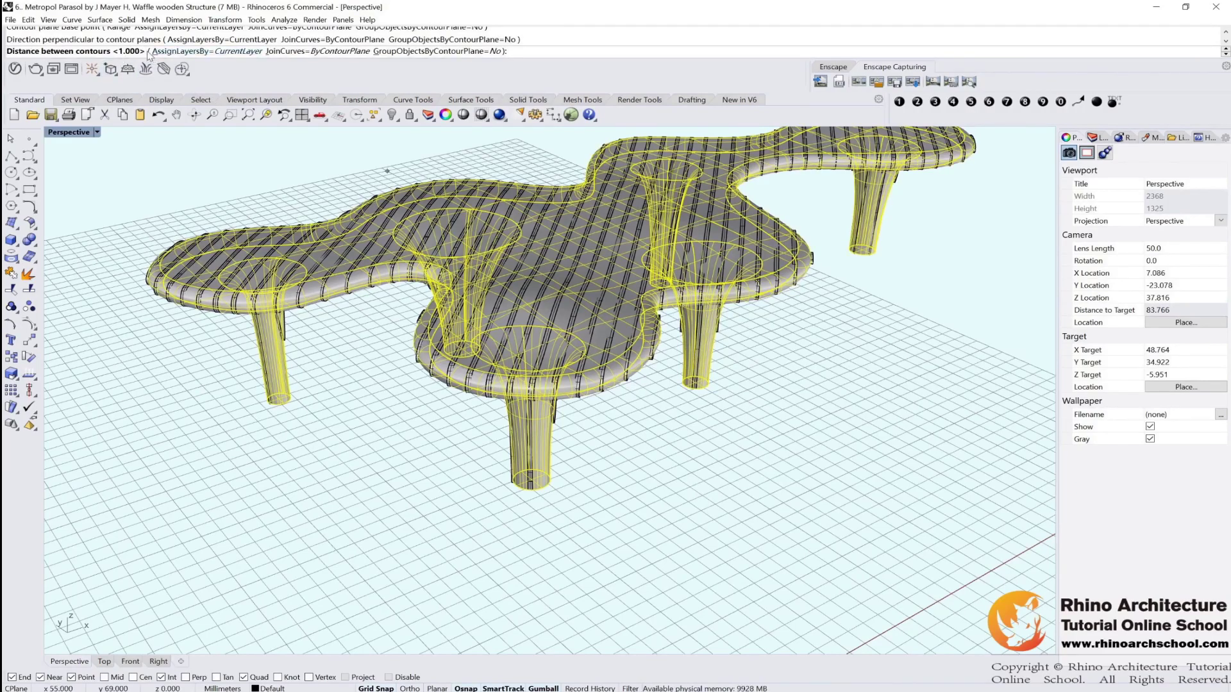
{"action": "key", "text": "Return"}
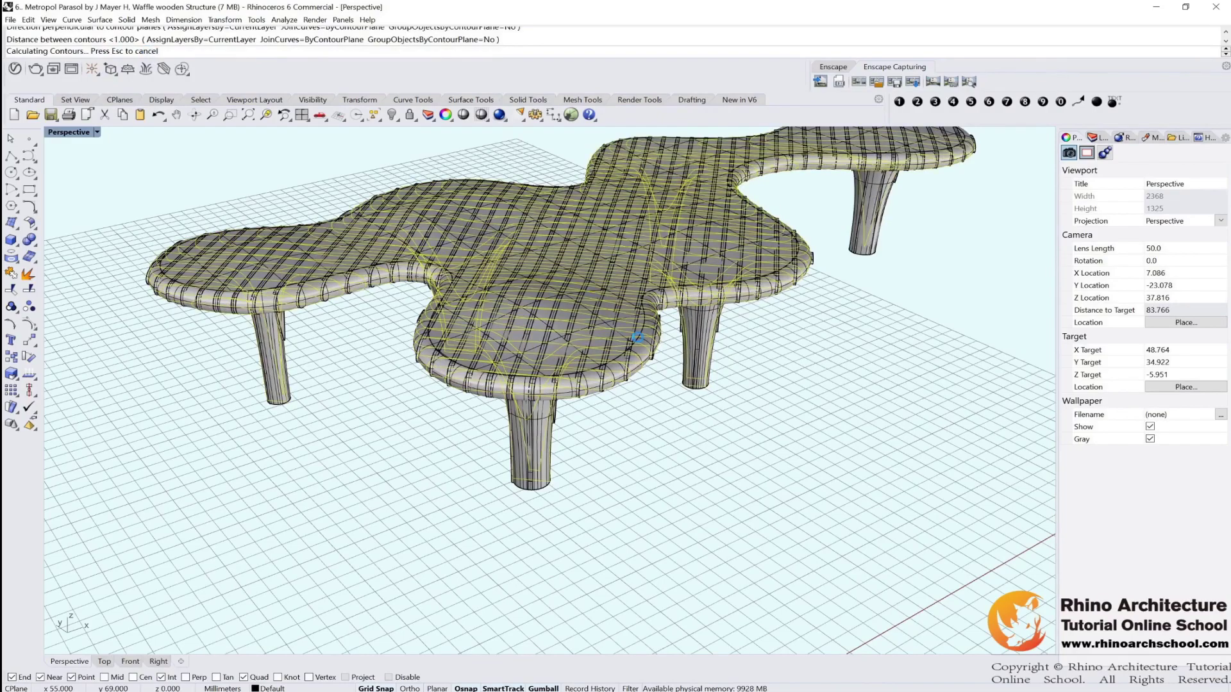
Group the new crosswise contour curves and extrude them as solids by 0.12 mm to both sides.
{"action": "left_click", "coordinate": [11, 308]}
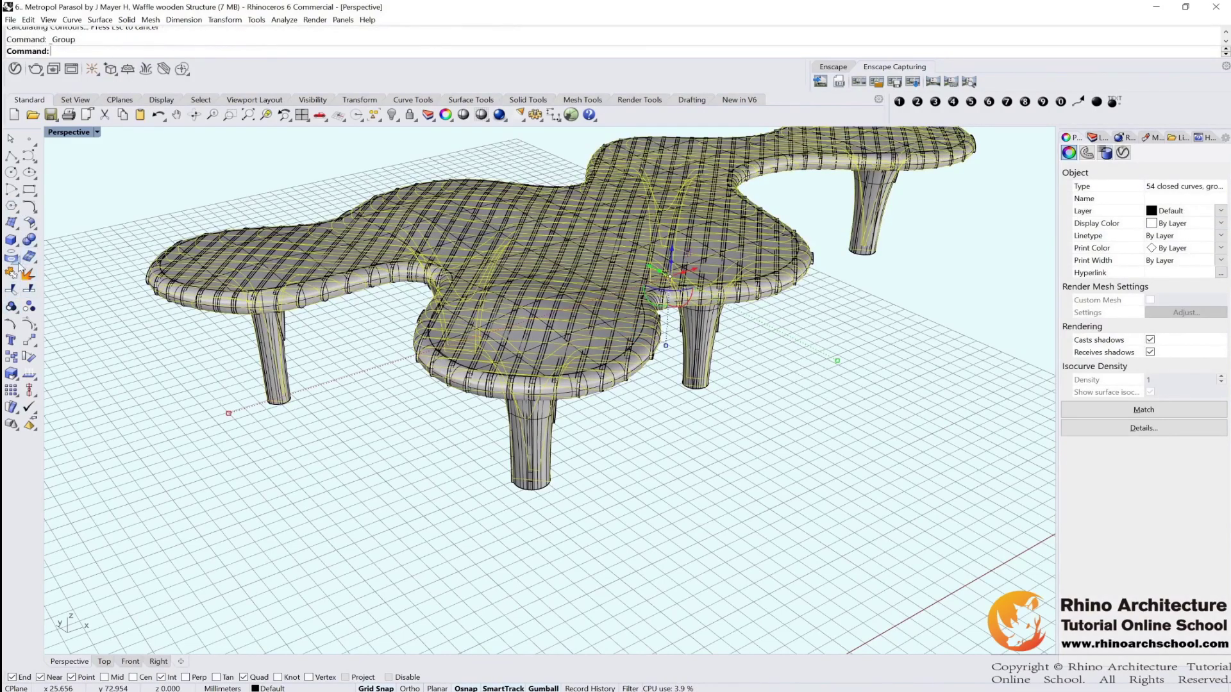
{"action": "type", "text": "ExtrudeCrv"}
{"action": "key", "text": "Return"}
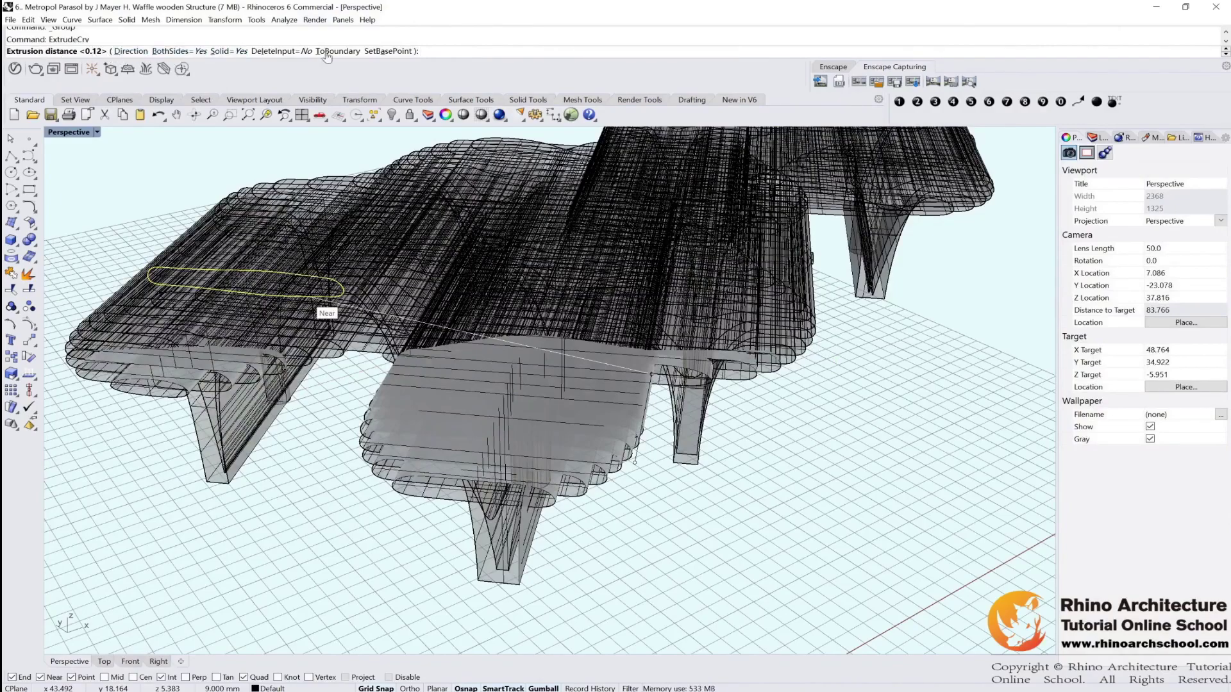
{"action": "key", "text": "Return"}
{"action": "key", "text": "Escape"}
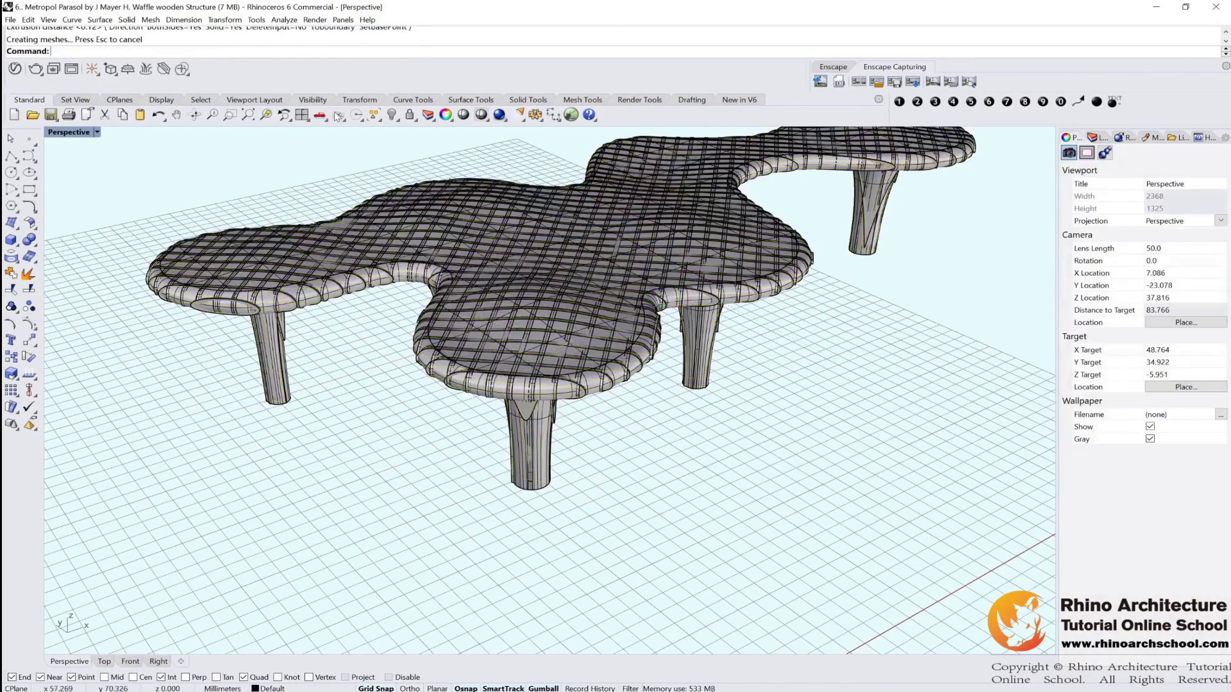
Hide all the contour curves and the original joined polysurface, leaving only the crossing waffle ribs.
{"action": "left_click", "coordinate": [379, 121]}
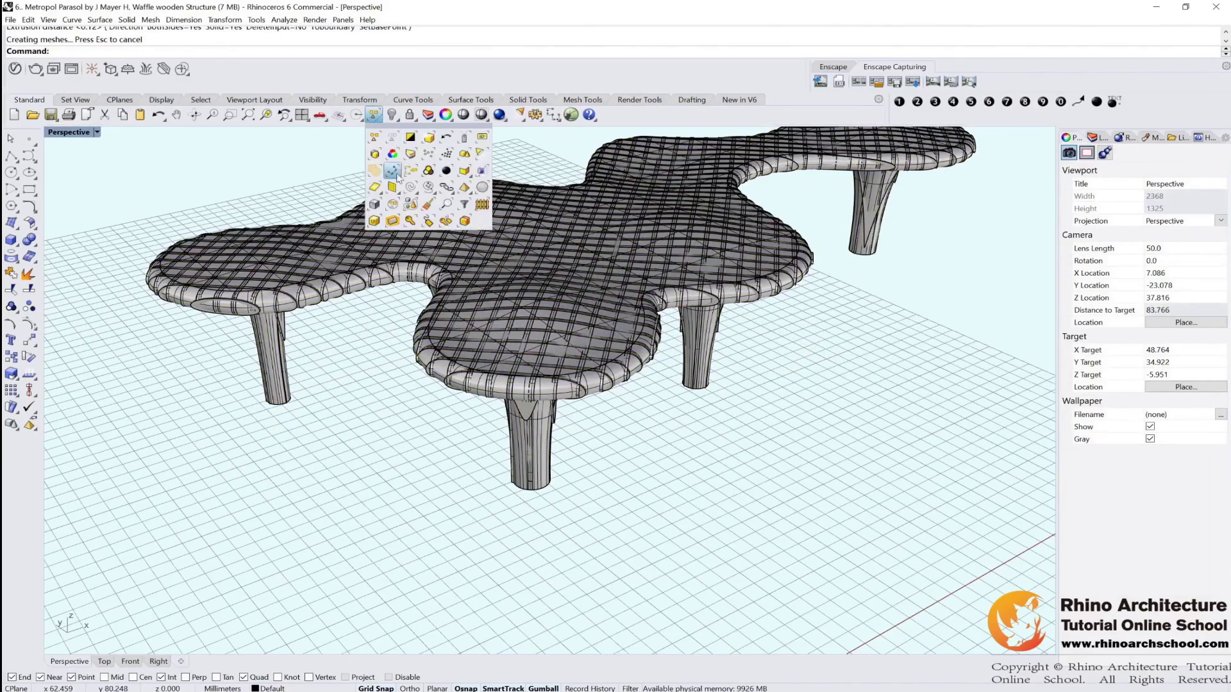
{"action": "left_click", "coordinate": [410, 188]}
{"action": "left_click", "coordinate": [392, 119]}
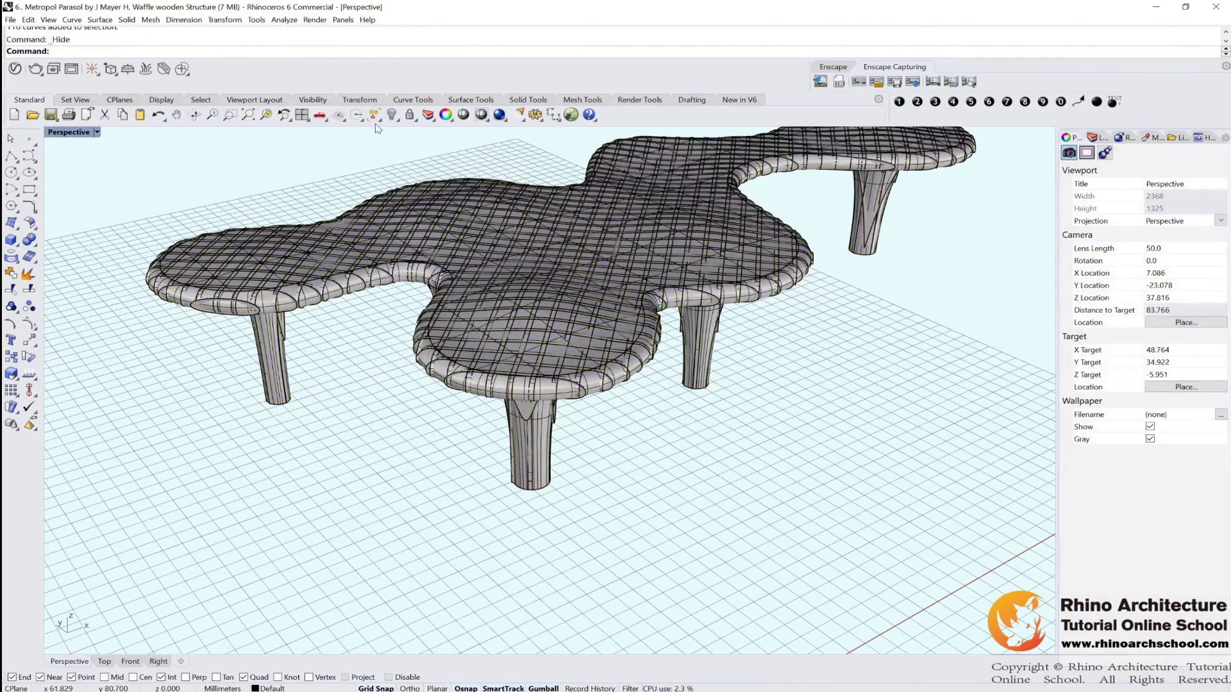
{"action": "left_click", "coordinate": [480, 382]}
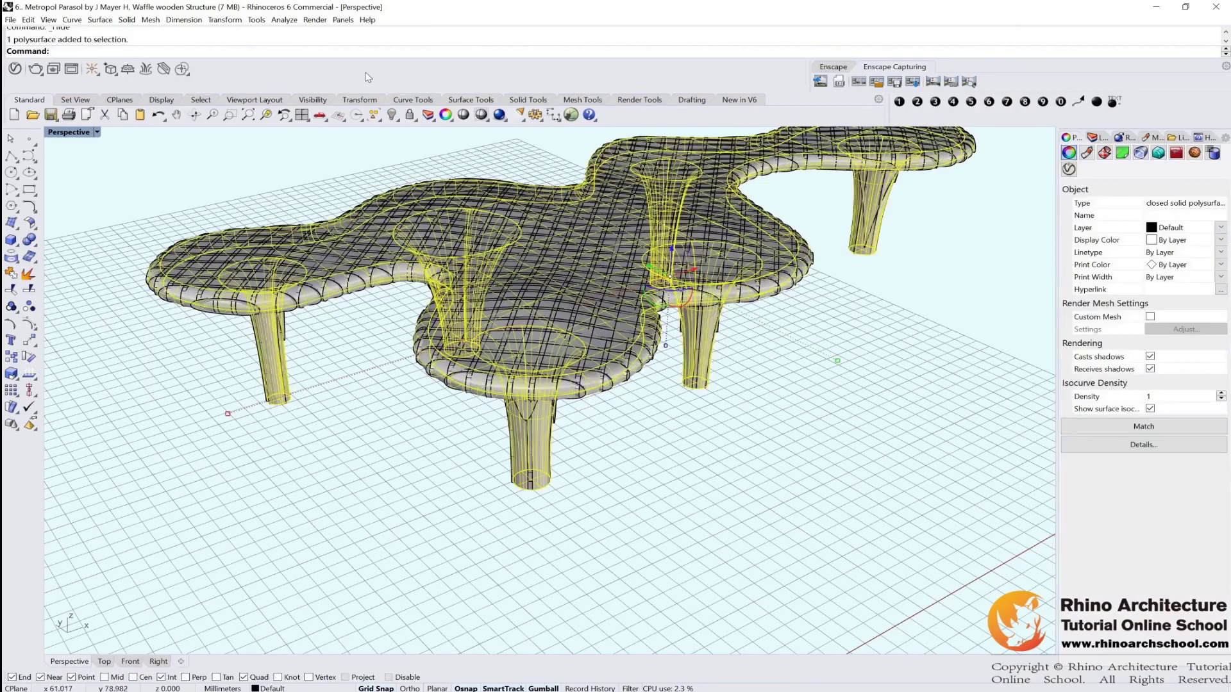
{"action": "left_click", "coordinate": [390, 116]}
{"action": "mouse_move", "coordinate": [722, 367]}
{"action": "right_mouse_down"}
{"action": "mouse_move", "coordinate": [586, 406]}
{"action": "mouse_move", "coordinate": [611, 391]}
{"action": "mouse_move", "coordinate": [661, 413]}
{"action": "mouse_move", "coordinate": [740, 360]}
{"action": "right_mouse_up"}
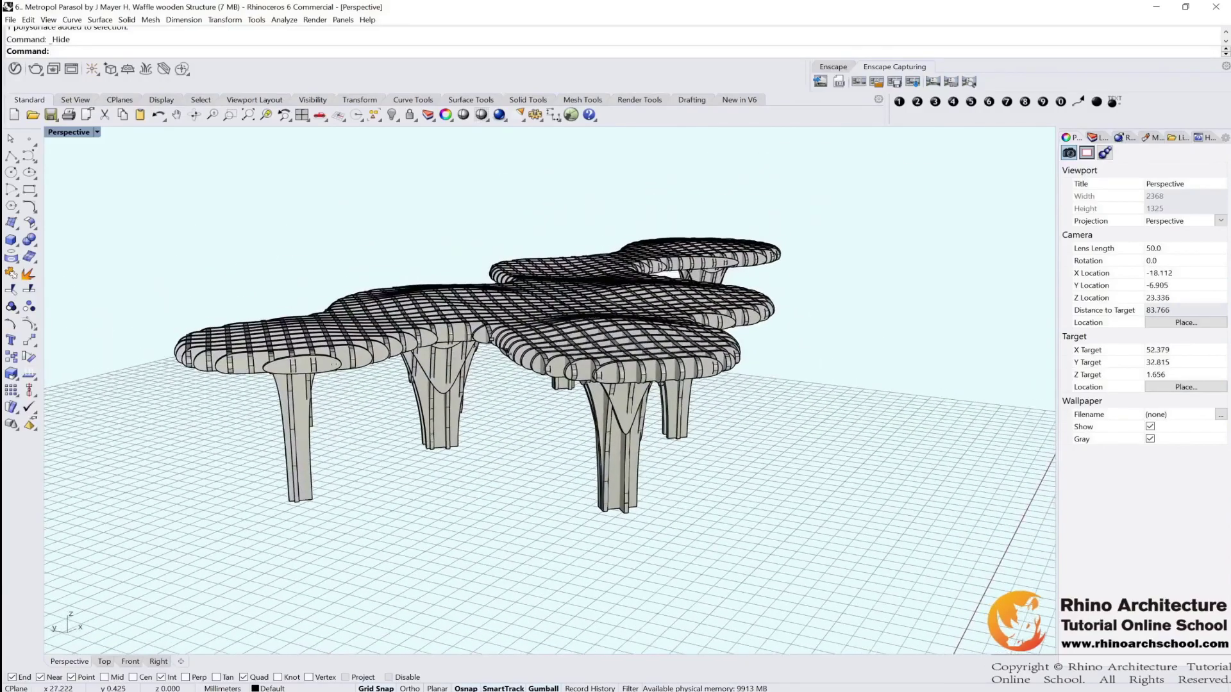